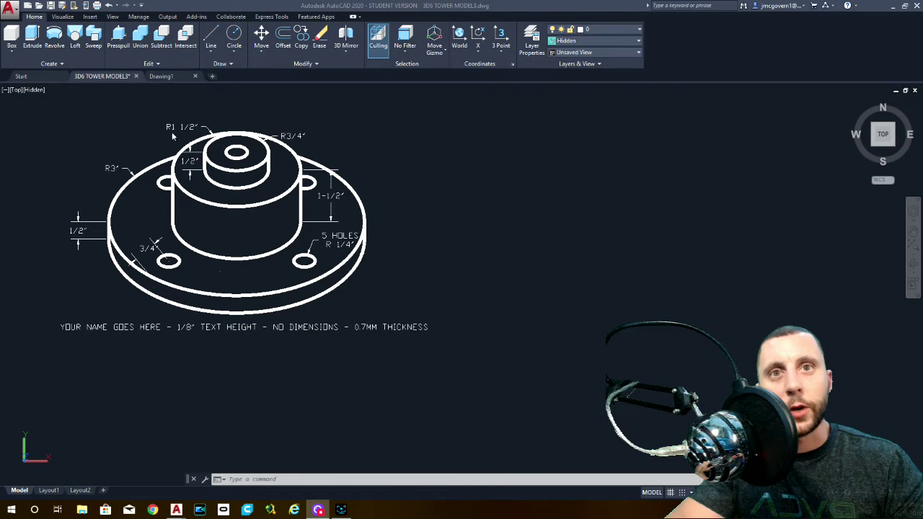
In Drawing1, draw the first circle with radius 3
click(172, 78)
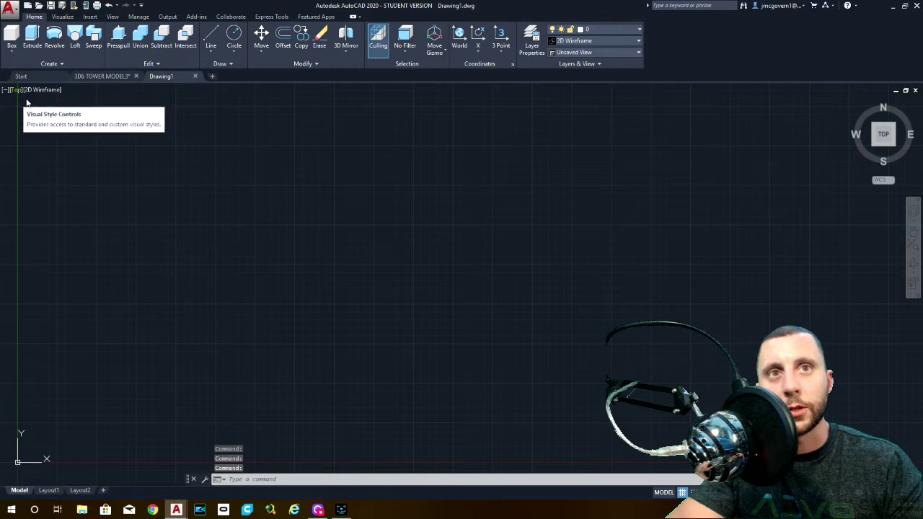
click(235, 44)
click(247, 105)
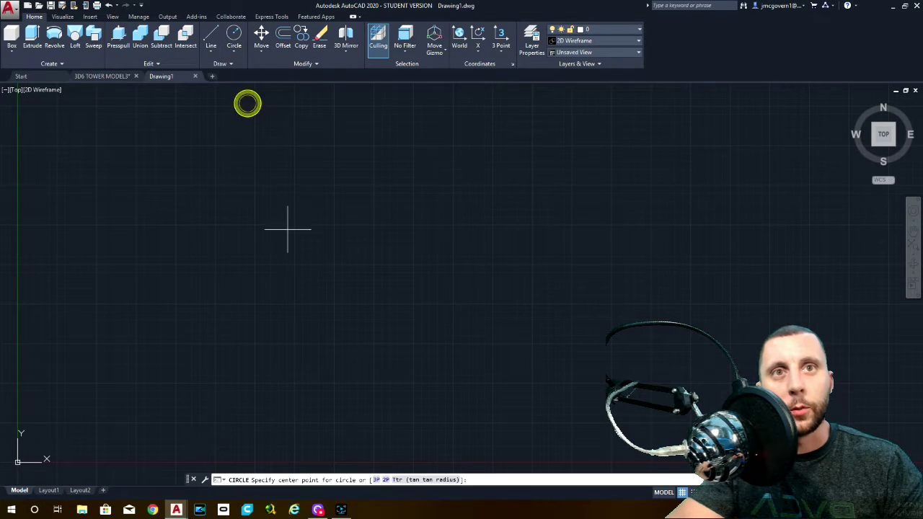
click(288, 231)
text(3)
key(Return)
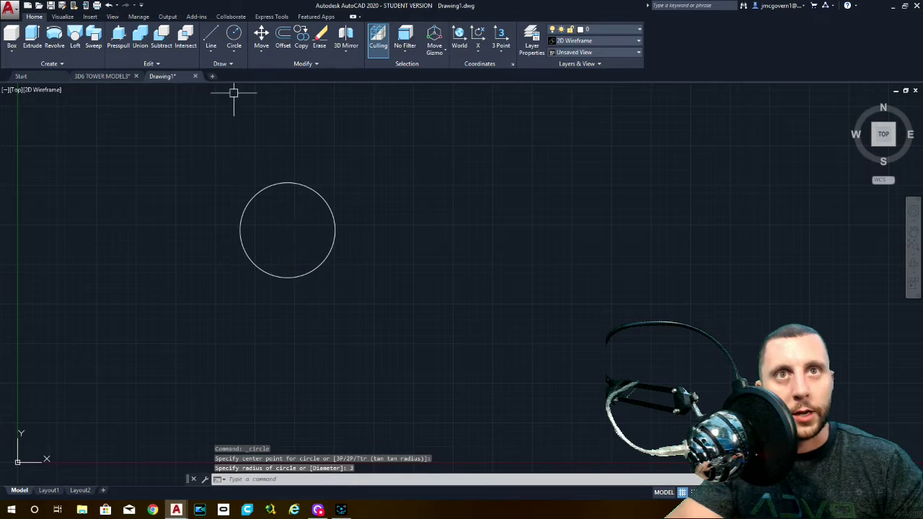
Add concentric circles of radius 1.5 and 3/4 at the same centre
click(234, 34)
click(287, 230)
text(1.5)
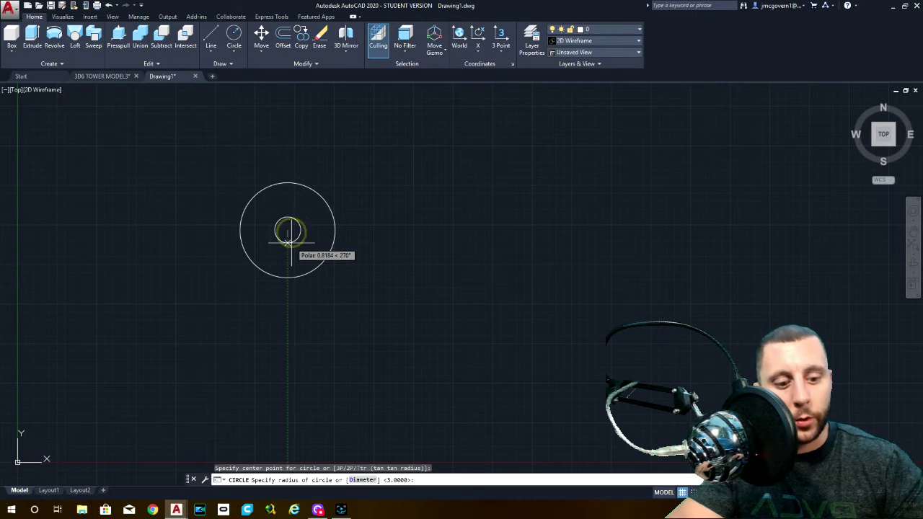
key(Return)
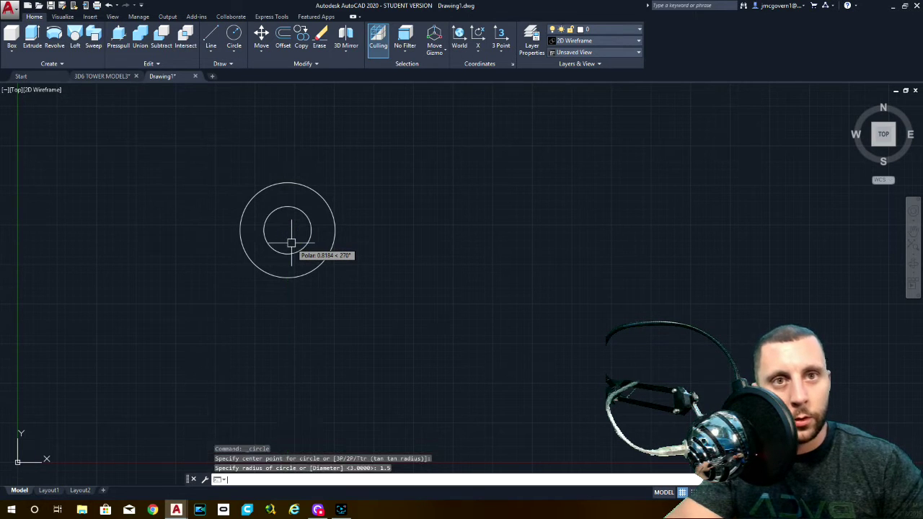
click(233, 35)
click(288, 230)
text(3/)
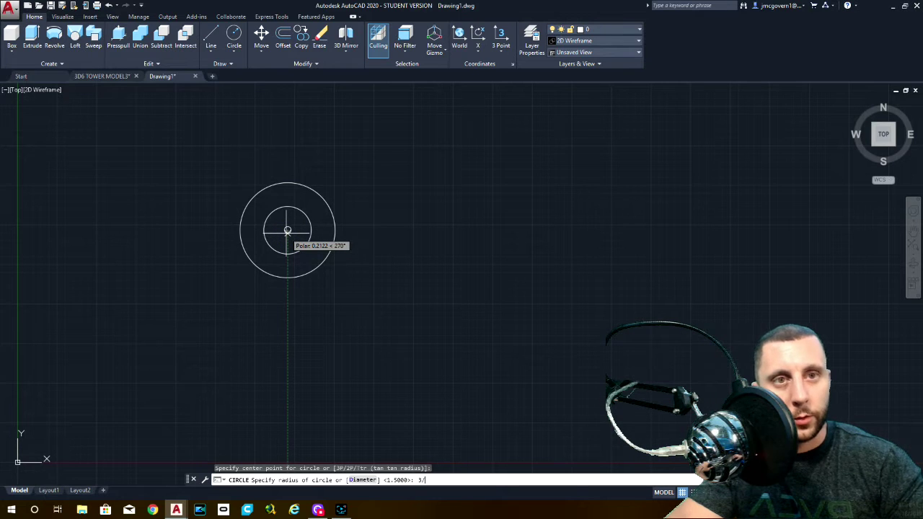
text(4)
key(Return)
Compare with the 3D6 TOWER MODEL3 reference, then zoom and pan the circles into view
click(123, 78)
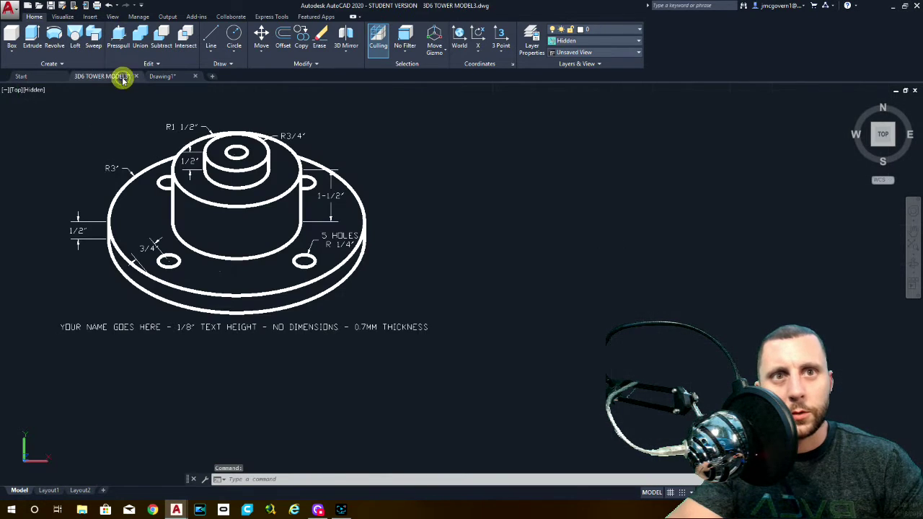
click(183, 78)
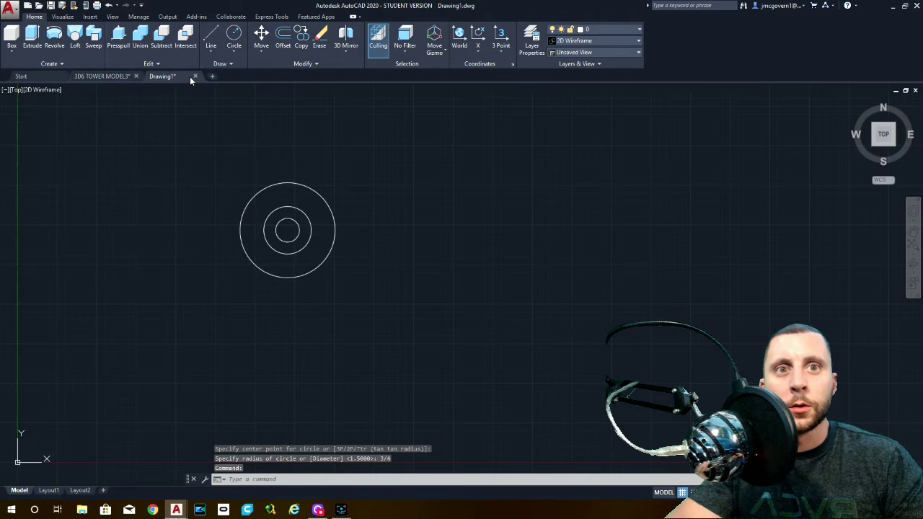
scroll(296, 247, up, 2)
scroll(295, 246, up, 2)
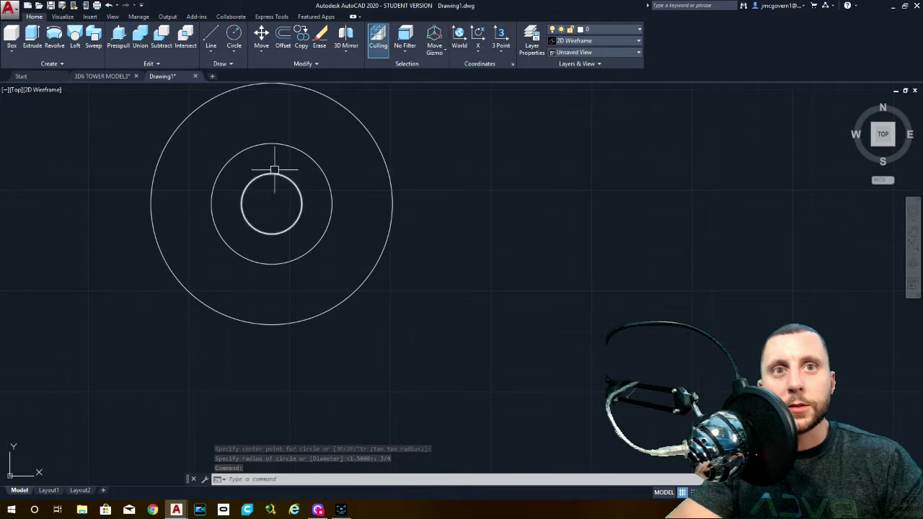
middle_drag(274, 163, 280, 180)
Open the line options, then dismiss them and cancel a stray selection window
click(213, 49)
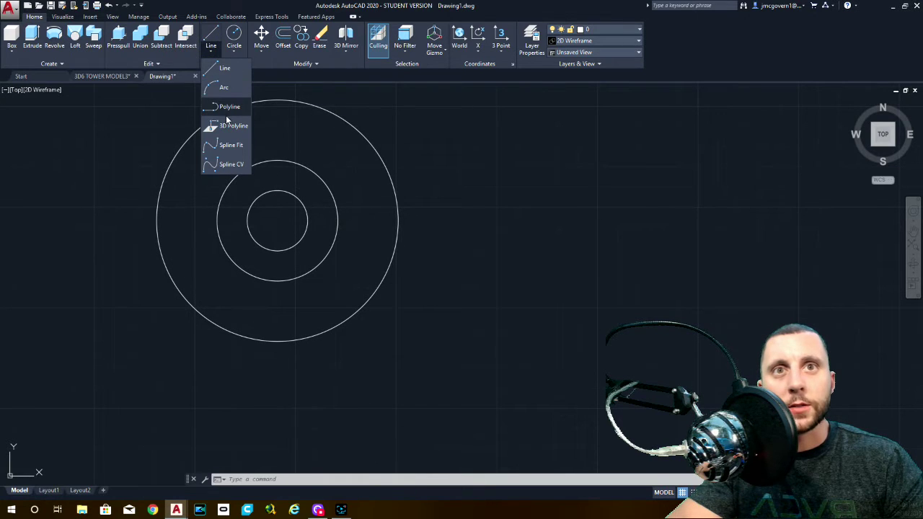
click(118, 162)
click(77, 193)
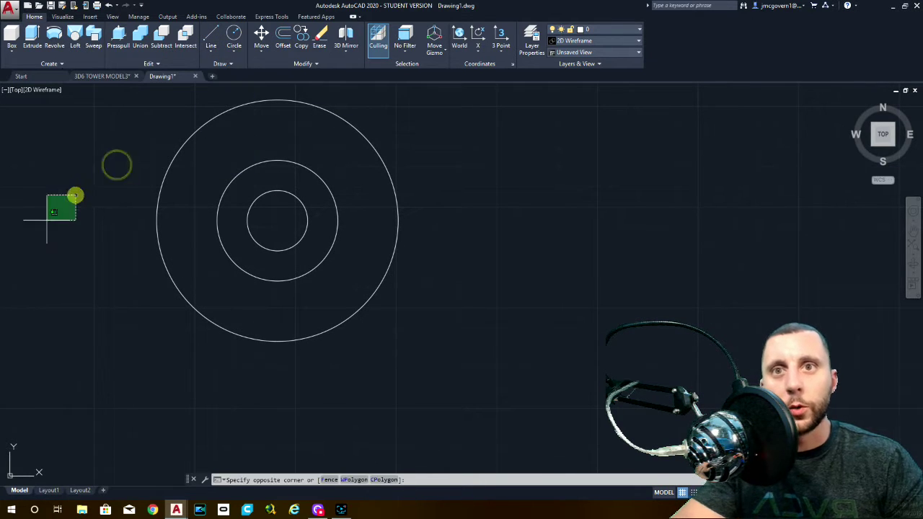
key(Escape)
Draw horizontal and vertical XLINE construction lines through the centre, then check the reference
text(xline)
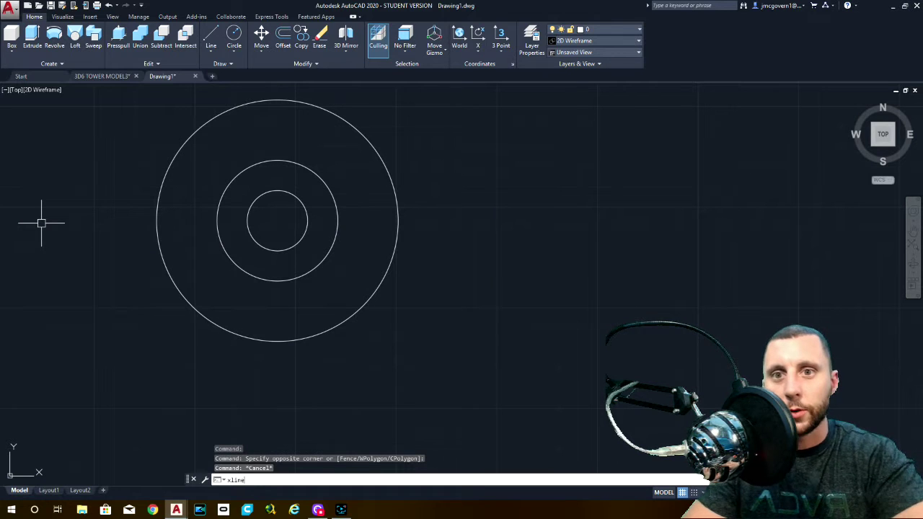
key(Return)
scroll(41, 223, up, 2)
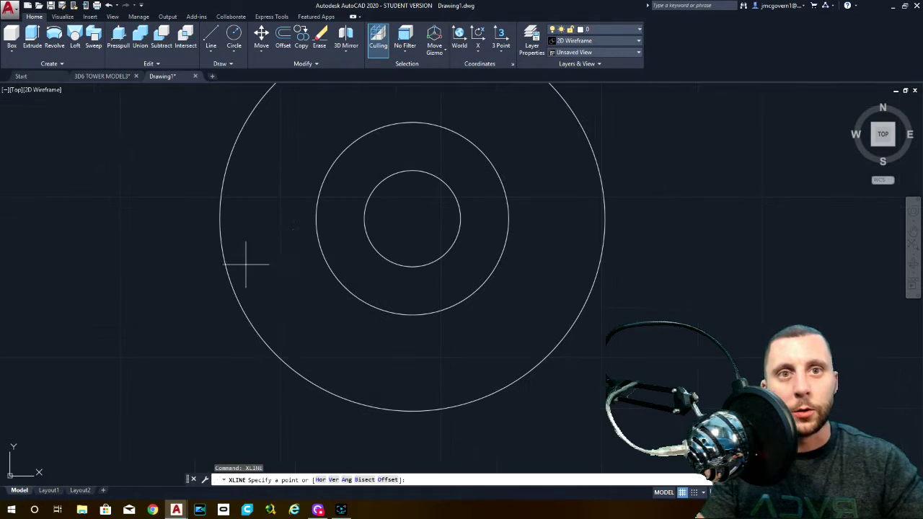
click(412, 218)
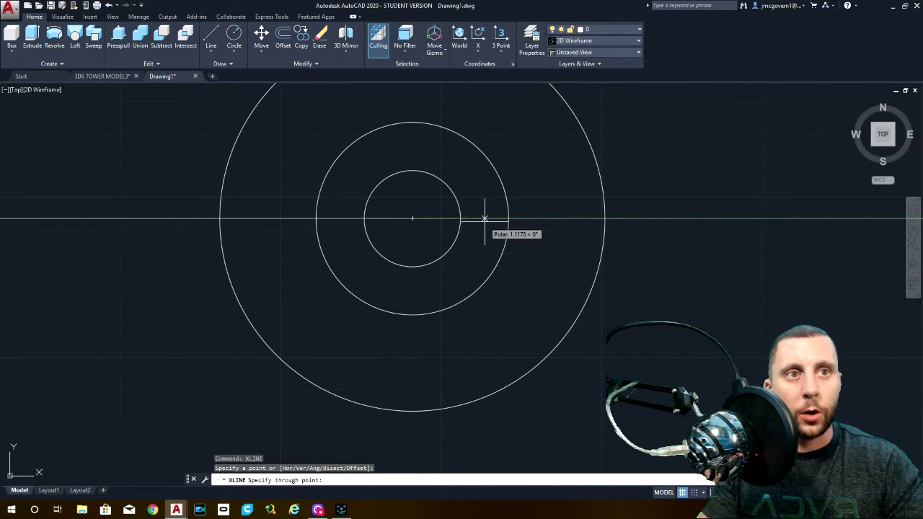
click(484, 218)
click(413, 283)
key(Escape)
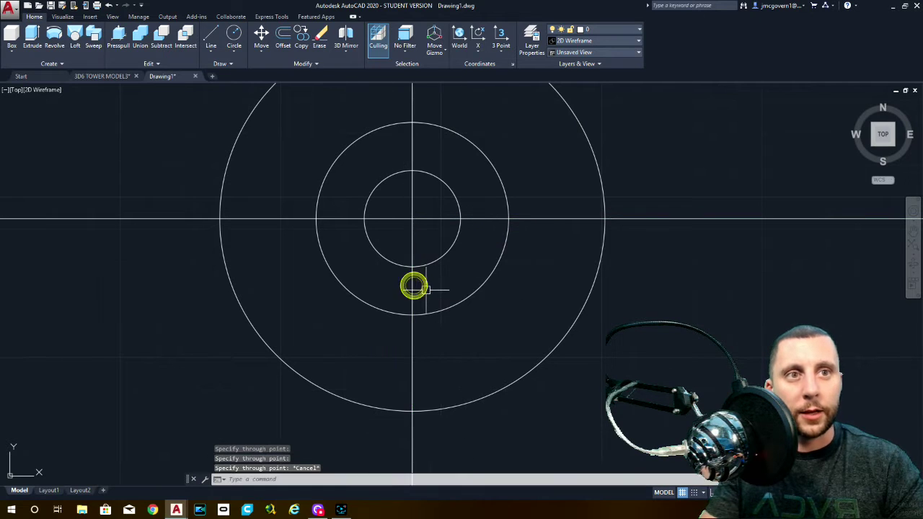
scroll(433, 292, down, 2)
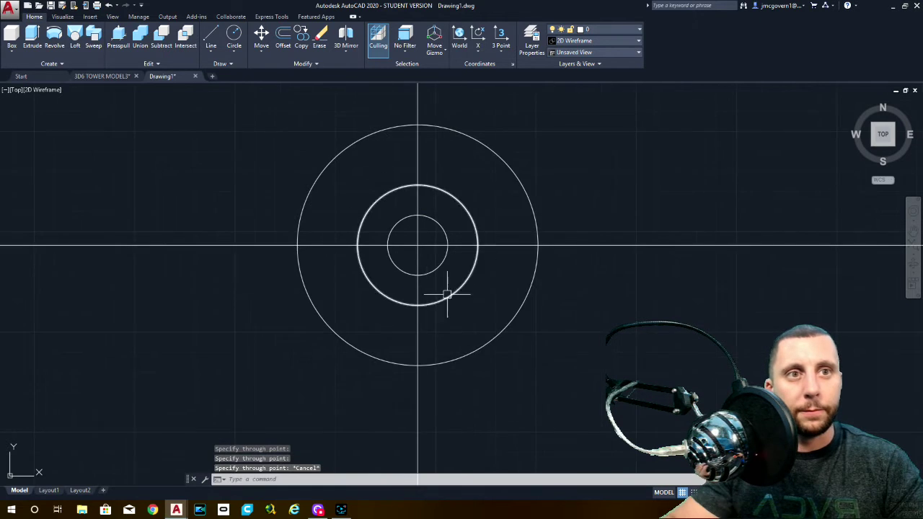
click(115, 76)
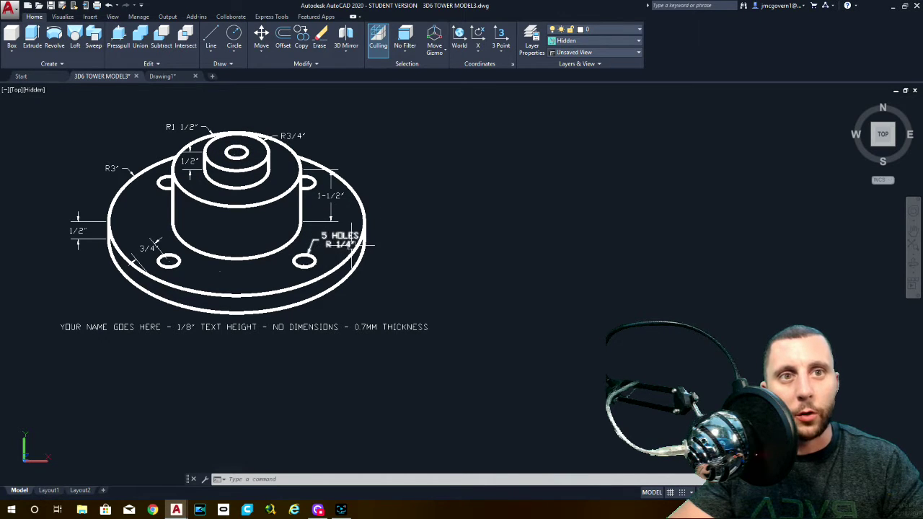
click(170, 75)
Draw a 1/4-radius centre hole circle and check the reference drawing
click(234, 36)
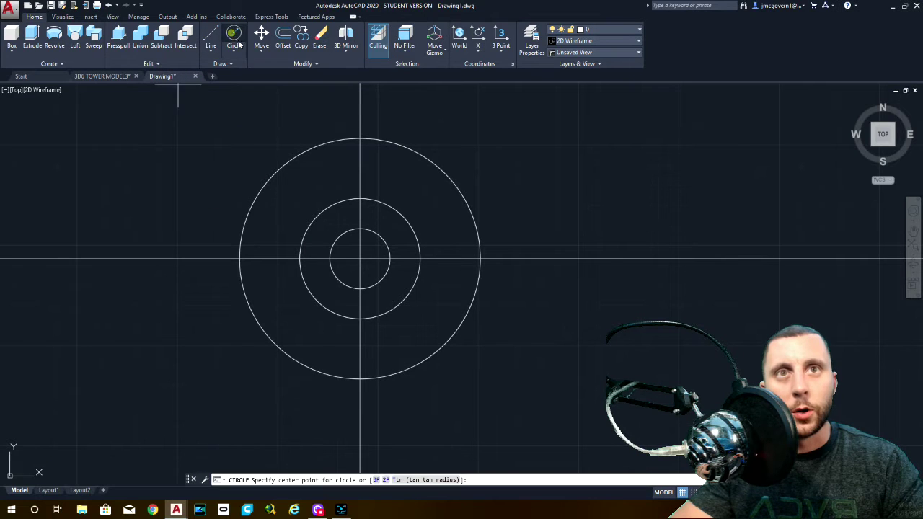
click(359, 258)
text(1/4)
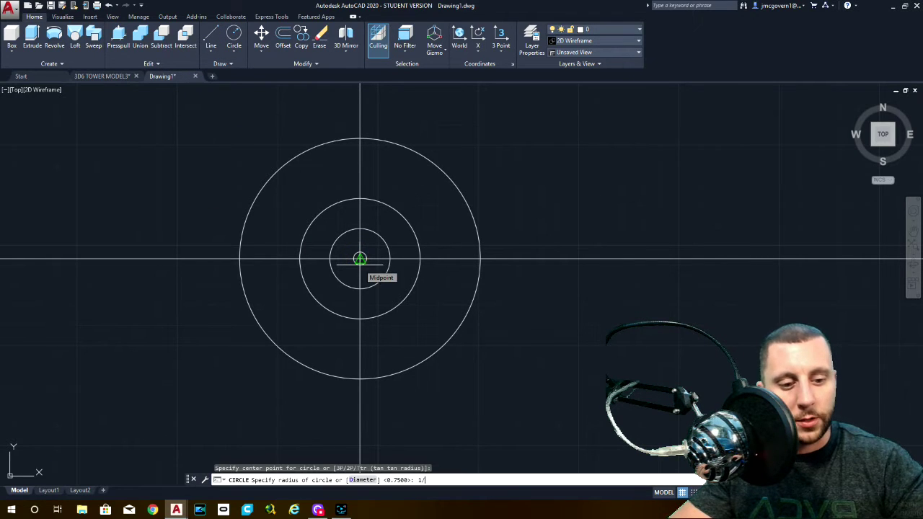
key(Return)
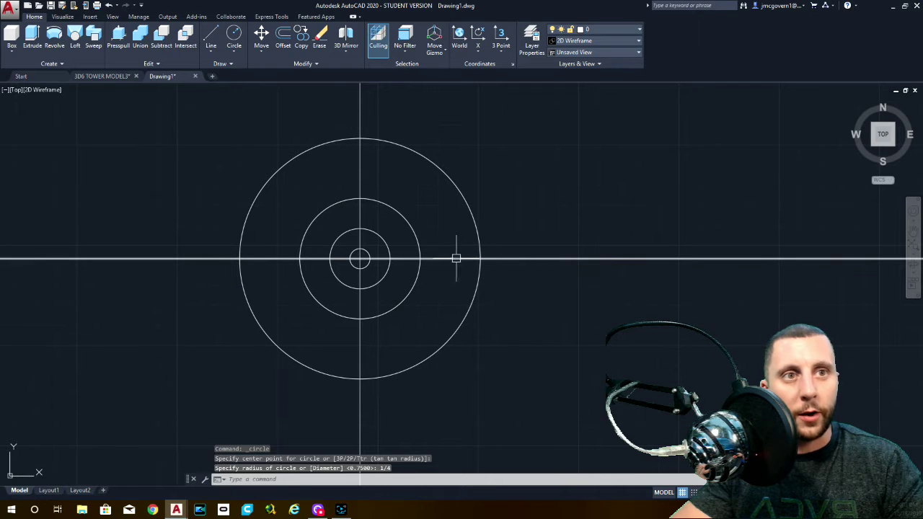
click(108, 76)
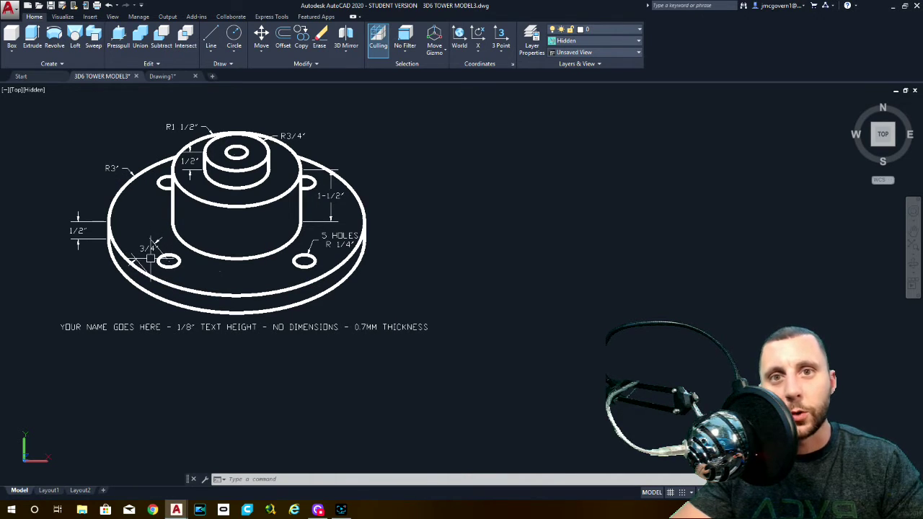
click(165, 76)
Draw a 2.25-radius bolt guide circle at the common centre
click(235, 34)
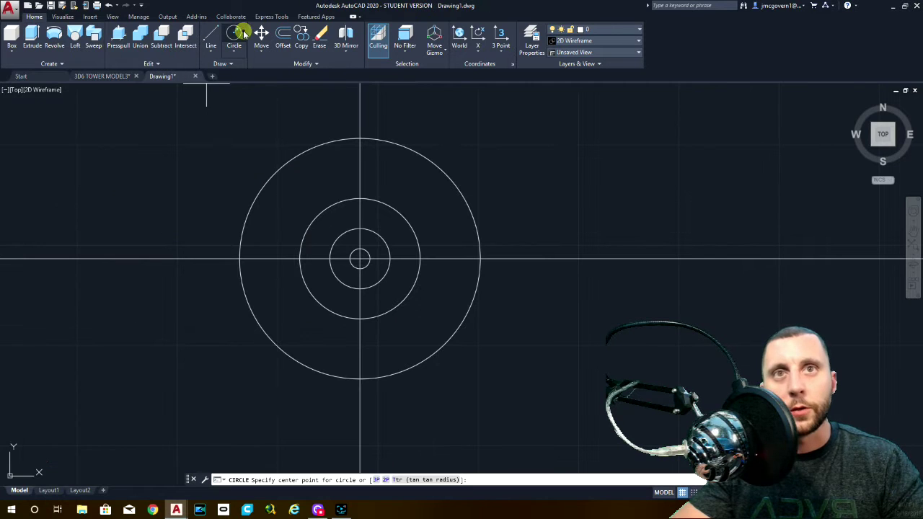
click(235, 34)
click(359, 258)
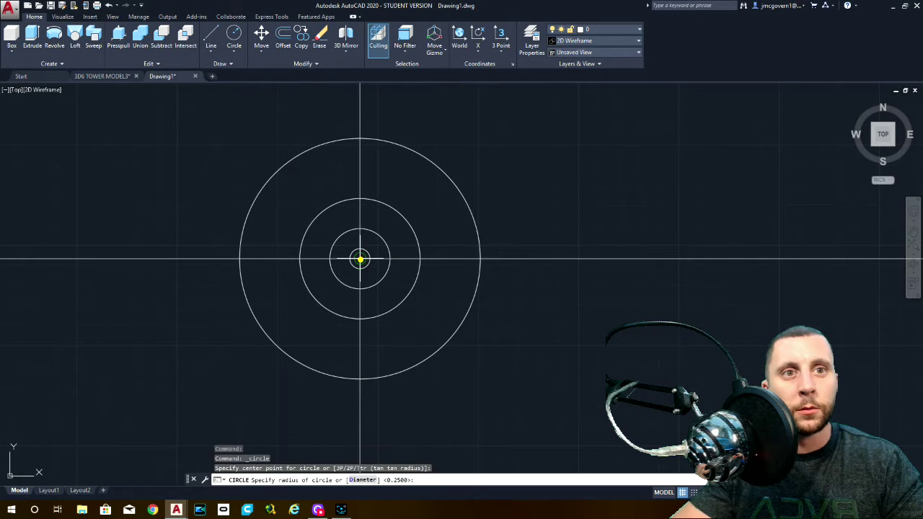
text(2.25)
key(Return)
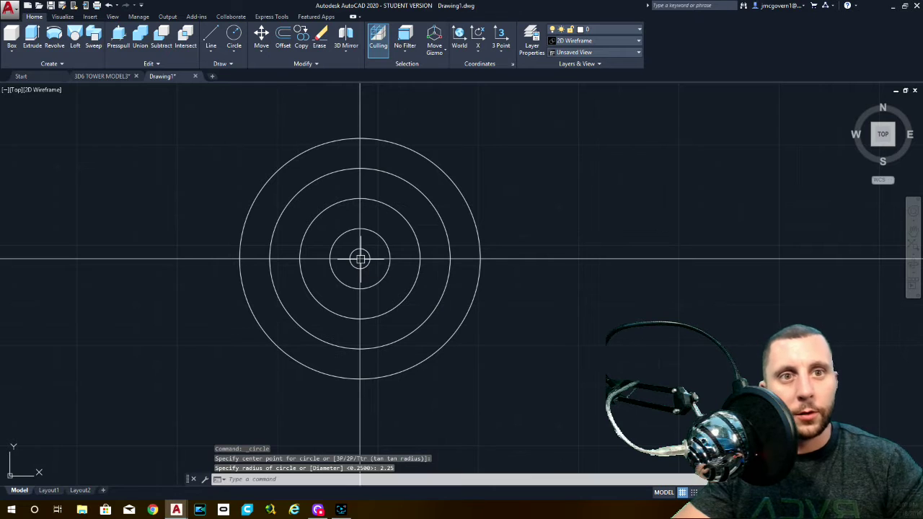
Draw 1/4-radius bolt holes at the bottom and right guide-circle intersections
click(234, 35)
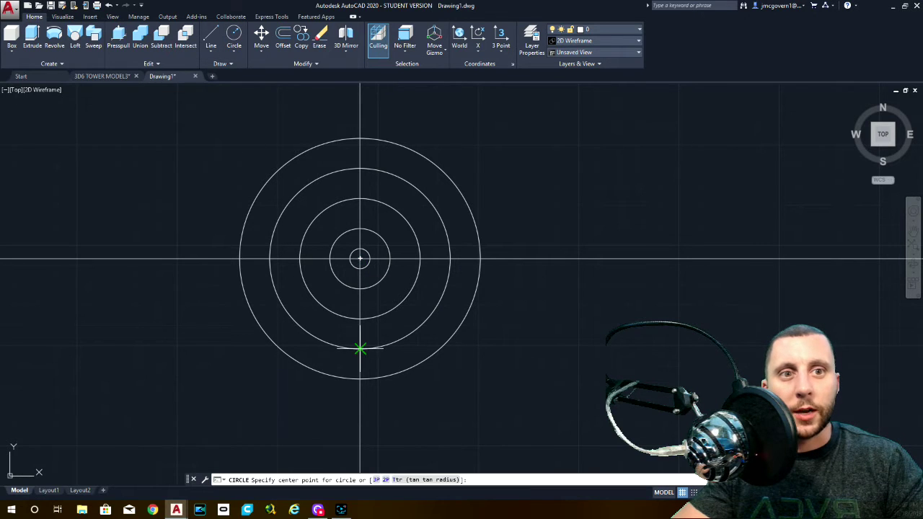
click(360, 350)
text(1/4)
key(Return)
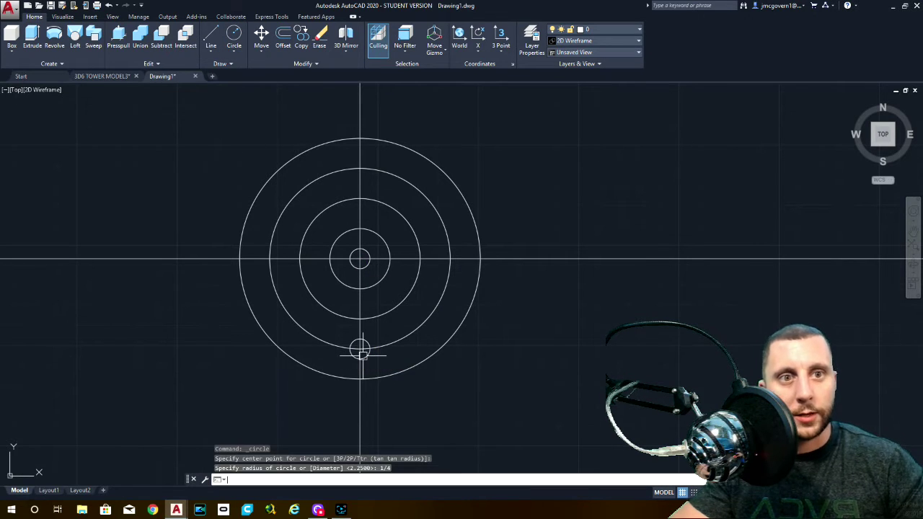
key(Return)
click(450, 258)
text(1/4)
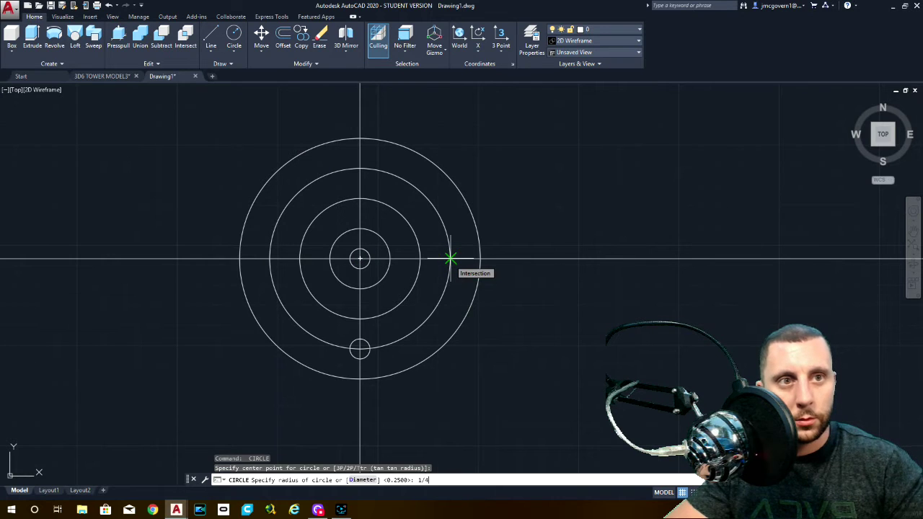
key(Return)
Add 1/4-radius holes at the top and left intersections and erase the guide circle
key(Return)
click(360, 168)
text(1)
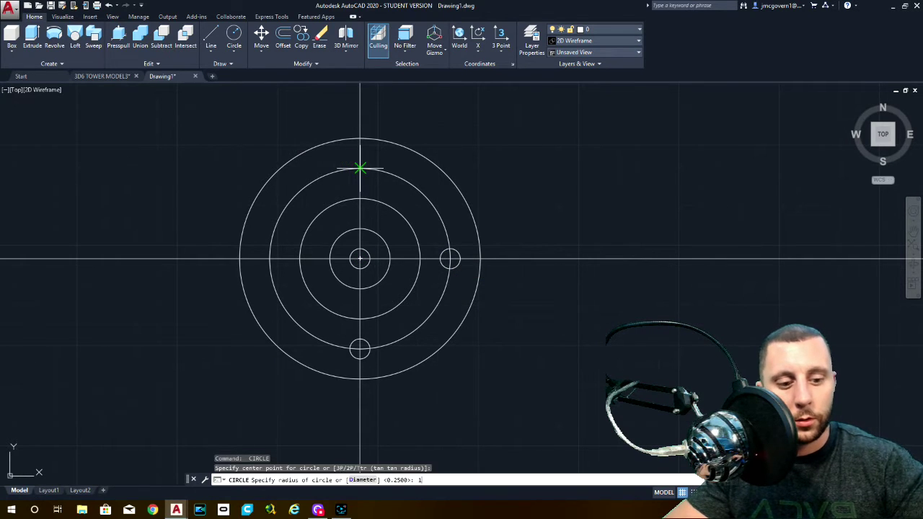
text(/4)
key(Return)
key(Return)
click(268, 258)
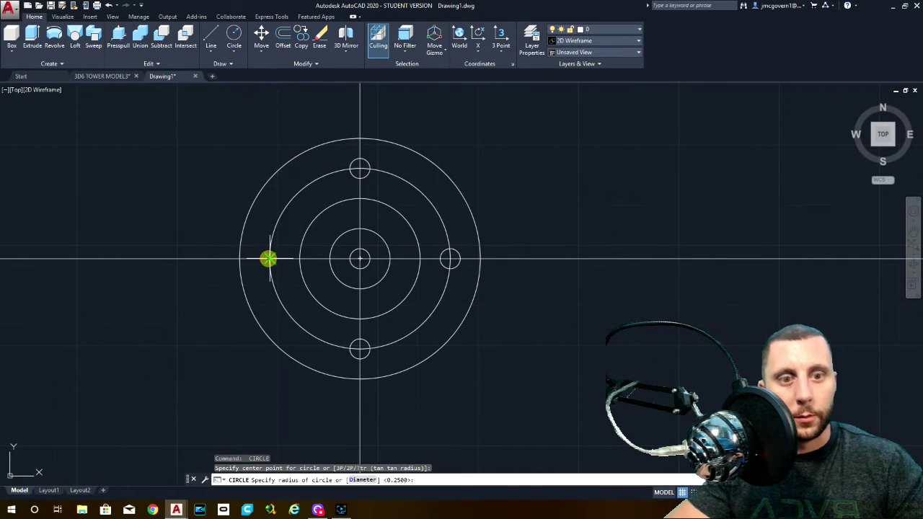
text(1/4)
key(Return)
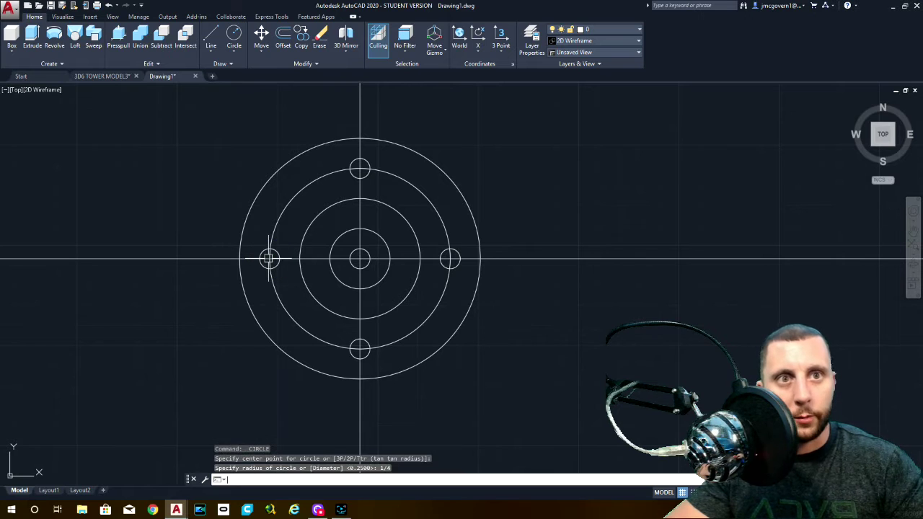
click(280, 213)
key(Delete)
Erase both centre lines and switch to the southeast isometric view
click(390, 104)
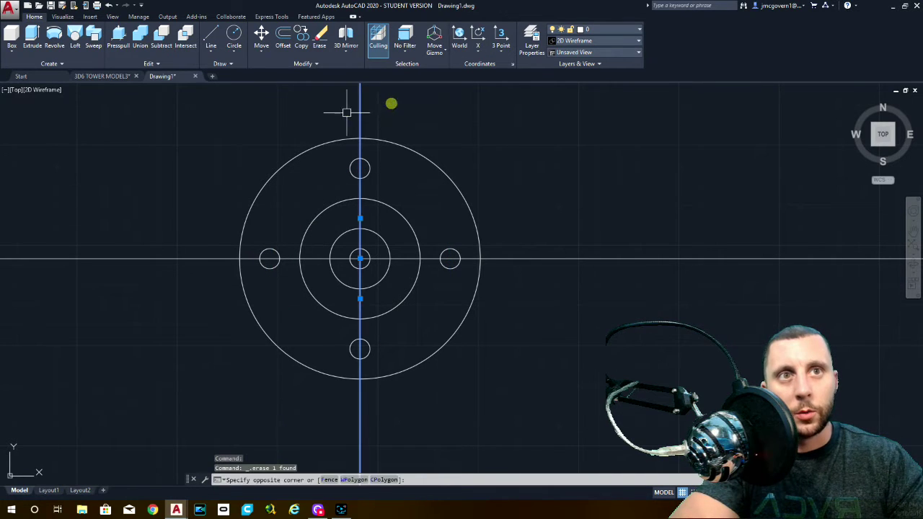
click(346, 113)
key(Delete)
click(622, 233)
click(572, 319)
key(Delete)
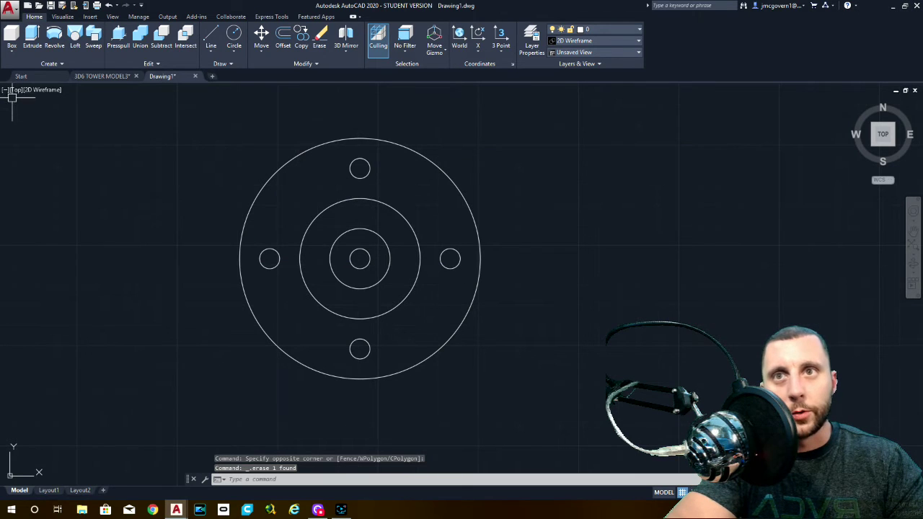
click(891, 145)
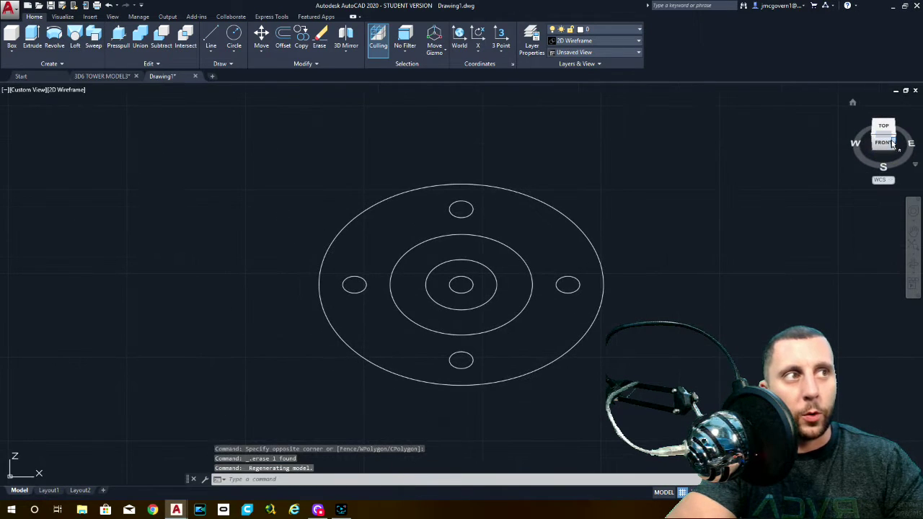
click(894, 136)
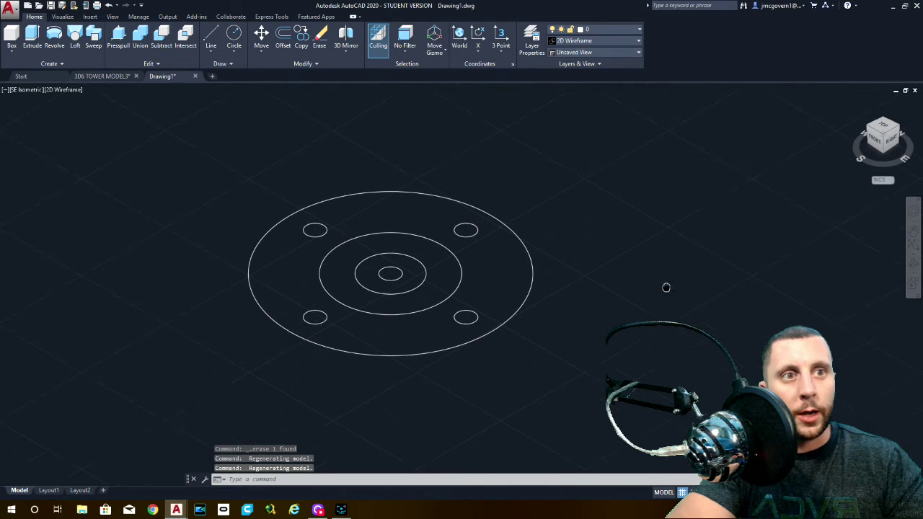
Extrude the outer circle and four bolt holes -1/2, then view the reference drawing
click(511, 367)
click(463, 313)
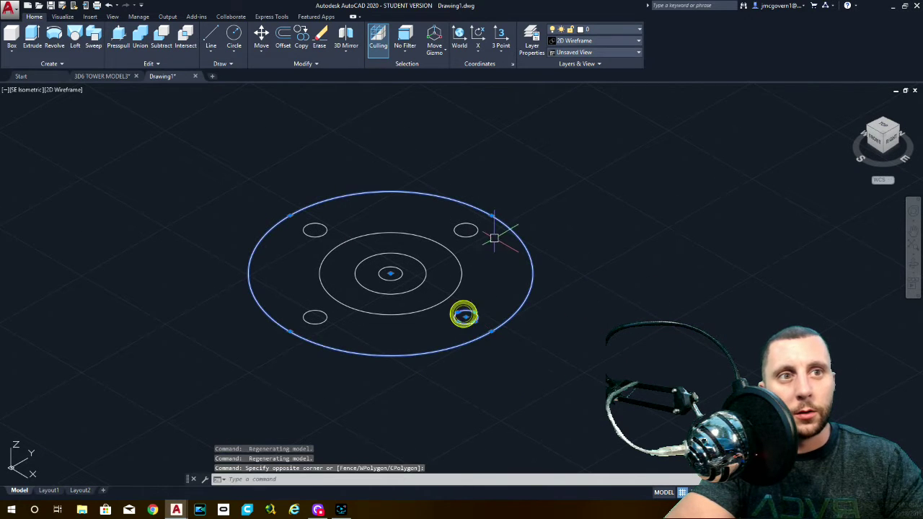
click(494, 239)
click(465, 221)
click(329, 209)
click(305, 227)
click(309, 297)
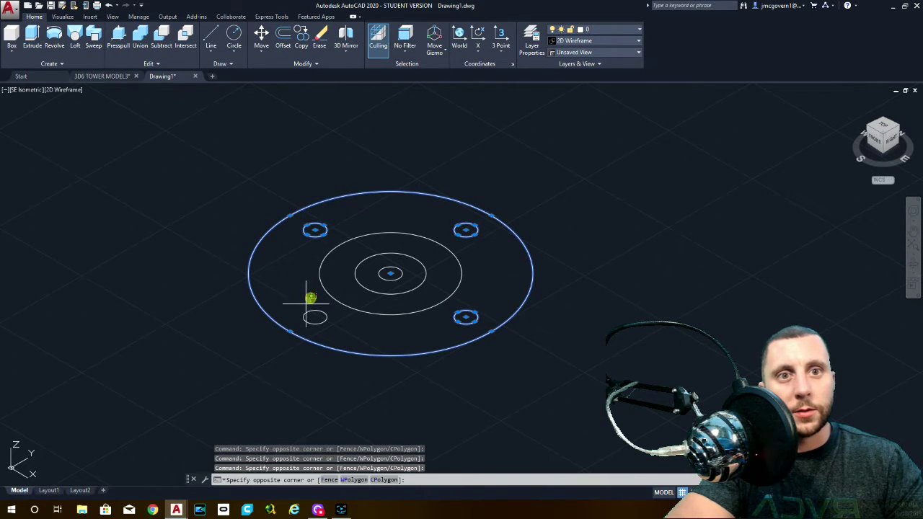
click(297, 321)
text(ex)
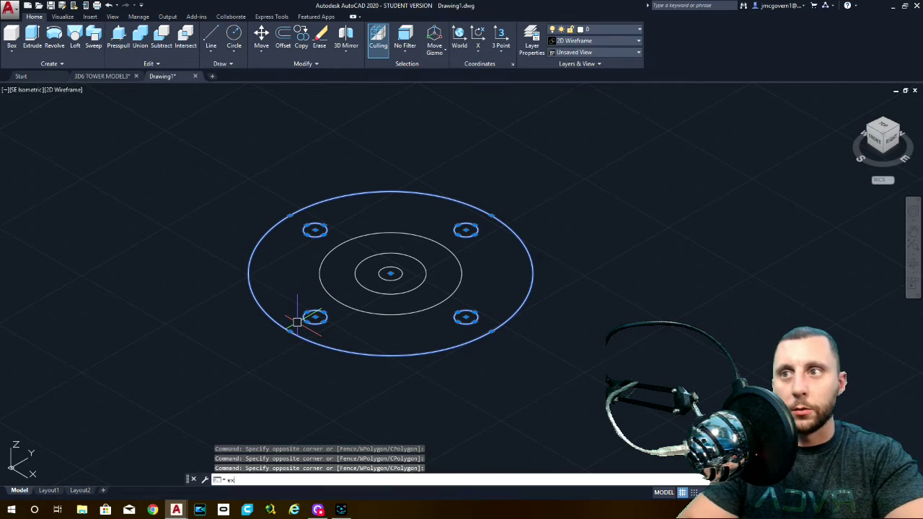
text(trude)
key(Return)
text(-1)
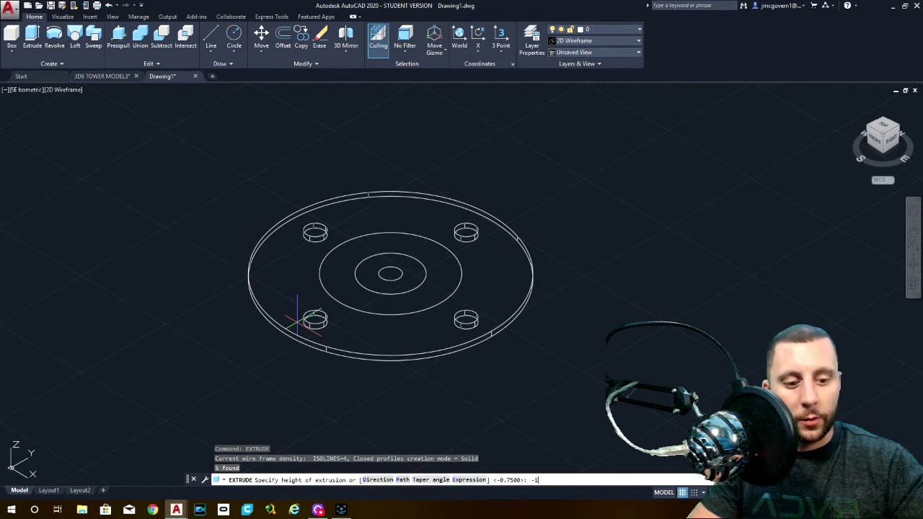
text(/2)
key(Return)
click(102, 76)
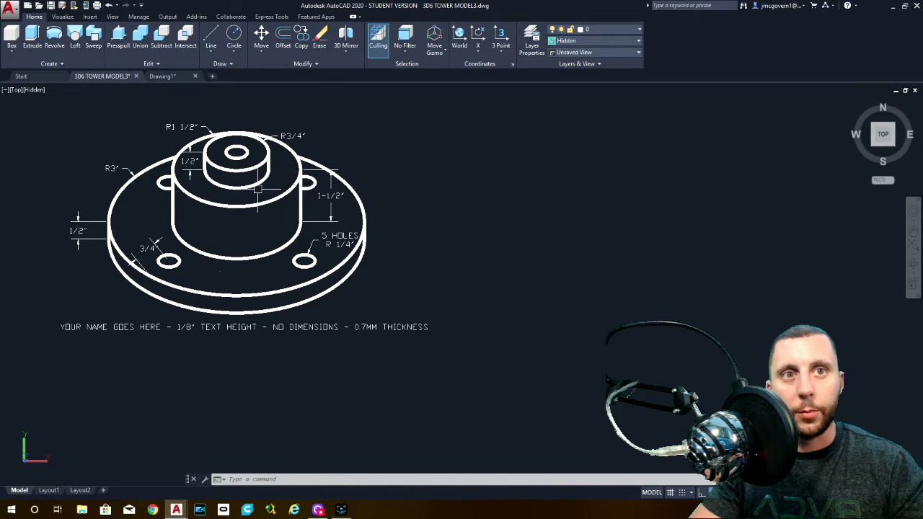
Back in Drawing1, extrude the middle circle into a 1.5-tall cylinder
click(162, 76)
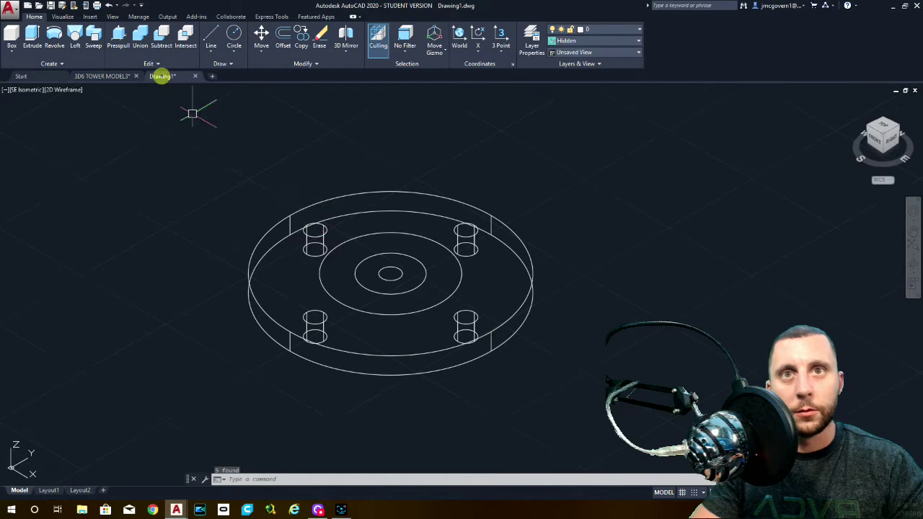
click(405, 312)
text(extru)
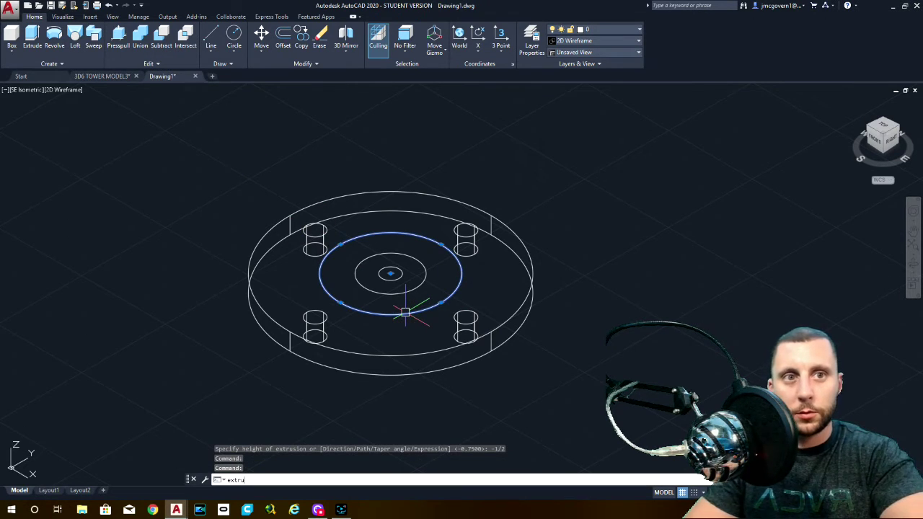
key(Return)
text(1.5)
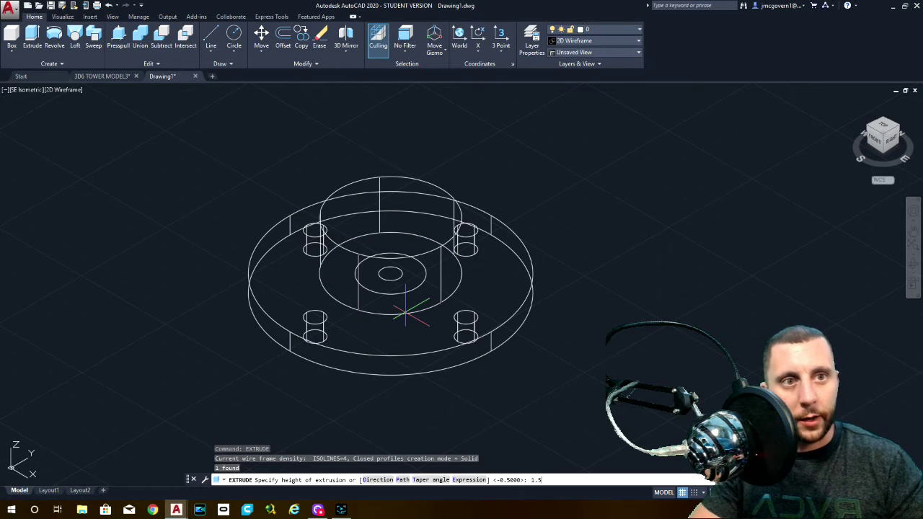
key(Return)
Move the 3/4 and 1/4 centre circles from the base centre to the cylinder top
click(397, 288)
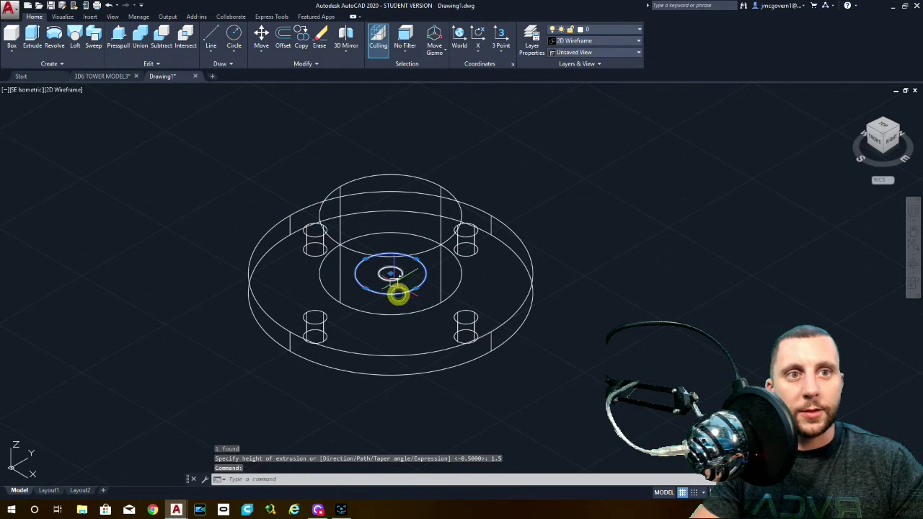
click(382, 272)
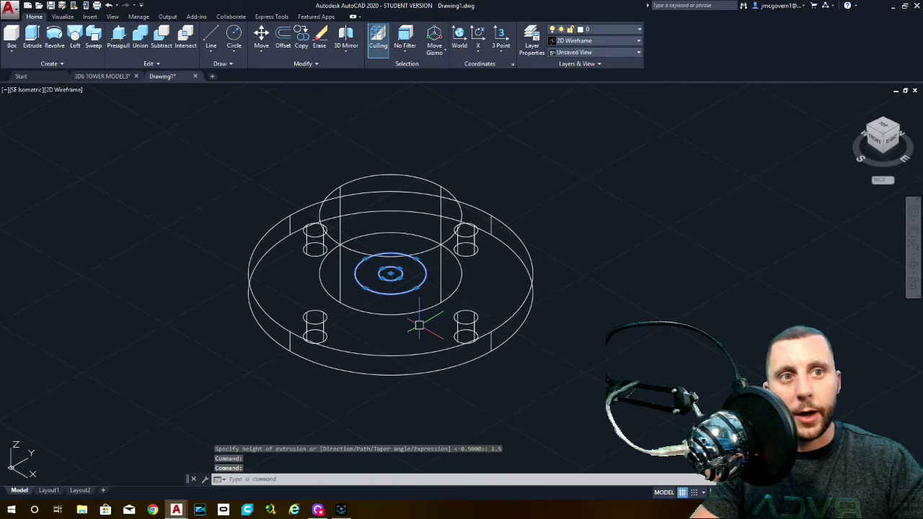
click(115, 76)
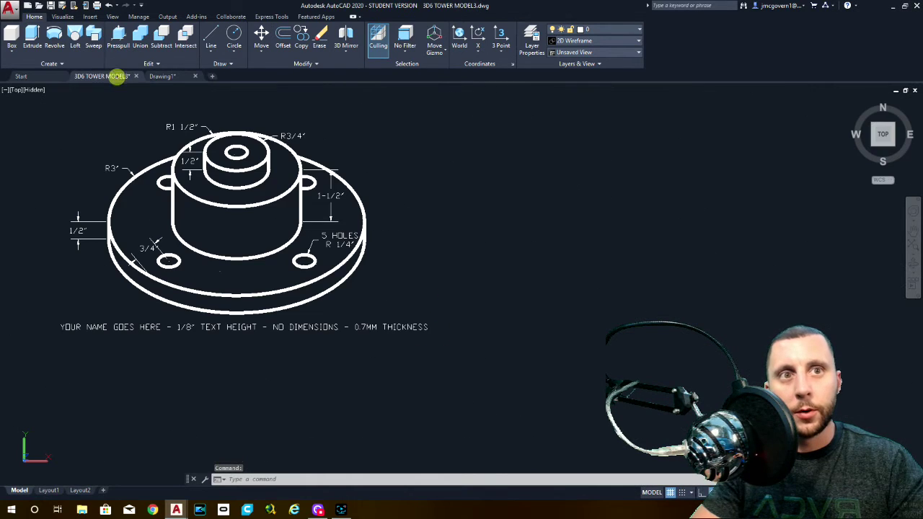
click(167, 77)
mouse_move(402, 296)
mouse_down()
mouse_move(401, 278)
mouse_move(408, 289)
mouse_up()
text(m)
key(Return)
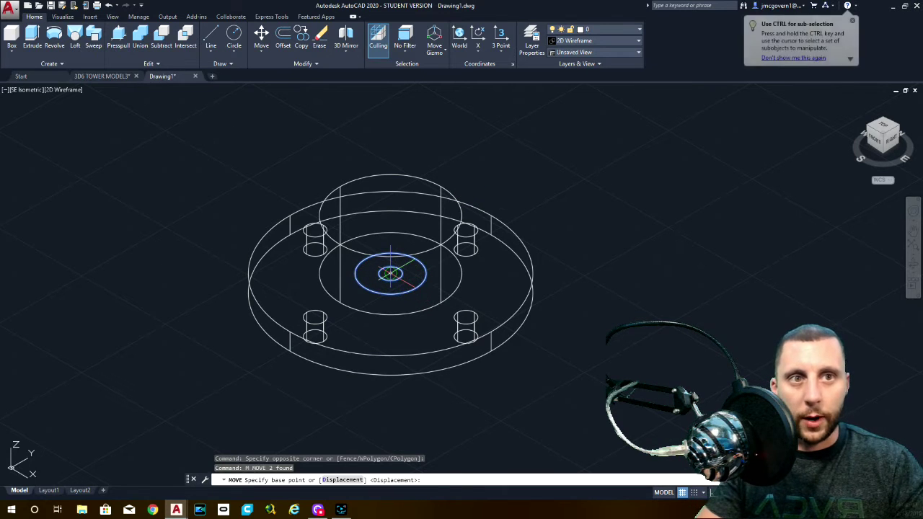
click(389, 273)
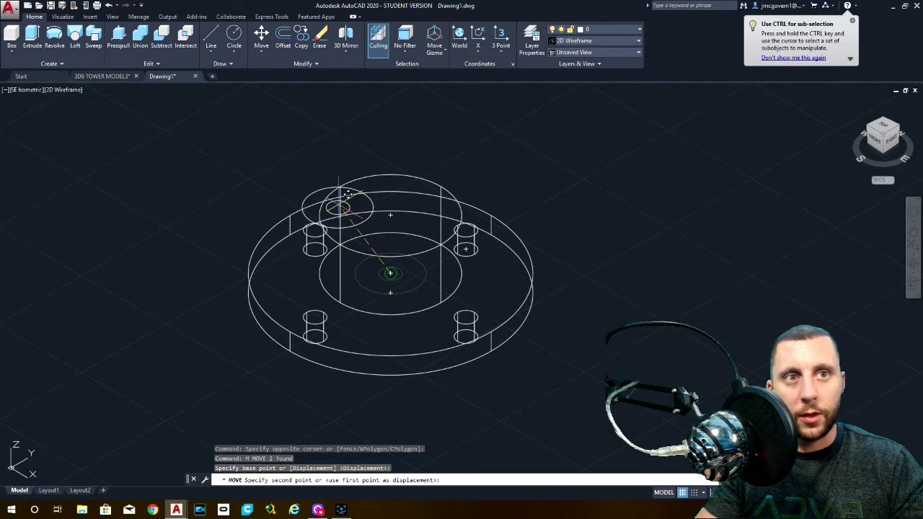
click(399, 205)
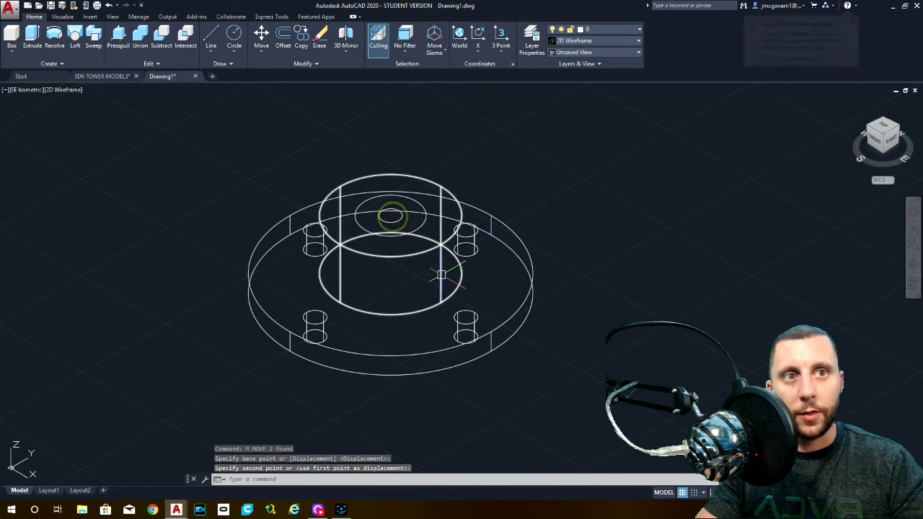
click(422, 226)
Extrude the 3/4 circle into a 1/2-tall collar on the hub
text(ex)
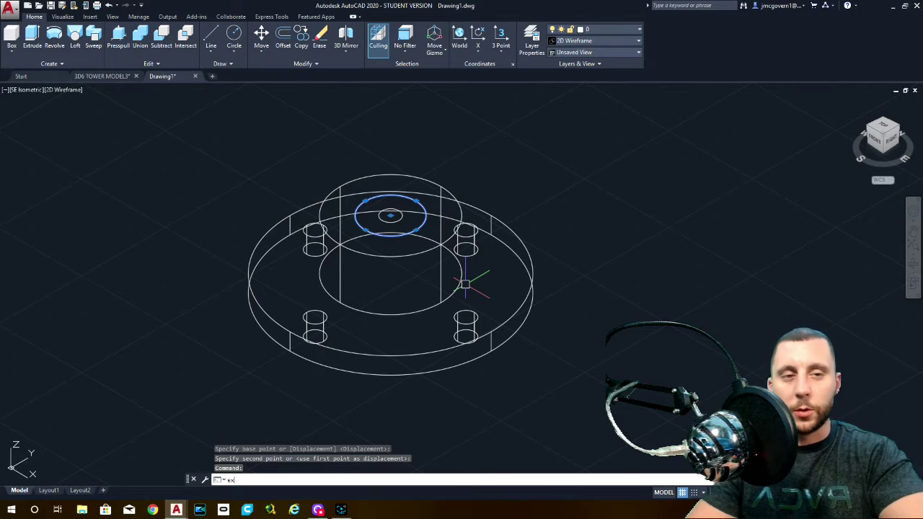
text(trude)
key(Return)
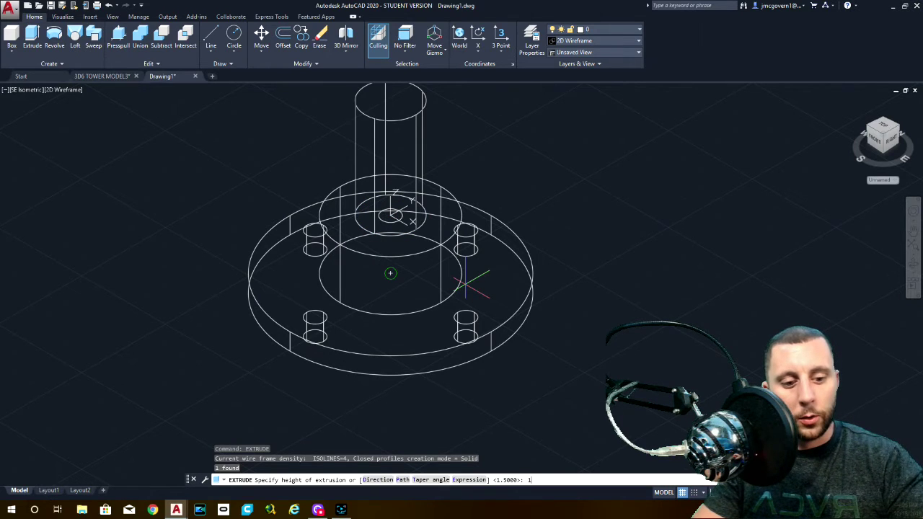
text(1/)
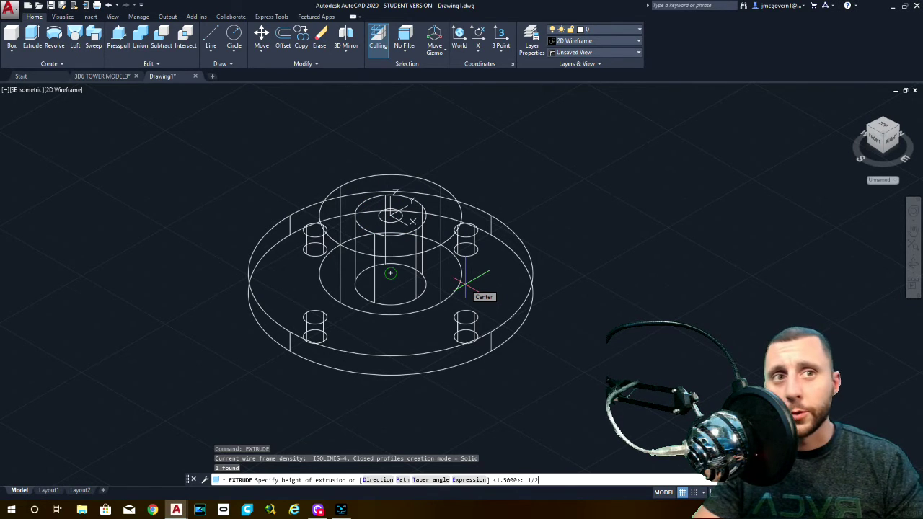
text(2)
key(Return)
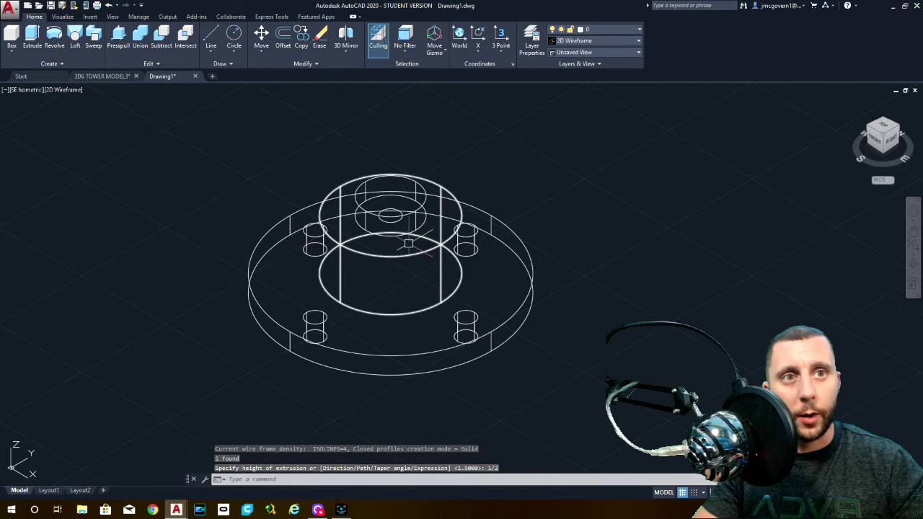
Move the 1/4 circle to the collar's top centre and begin extruding it
click(390, 220)
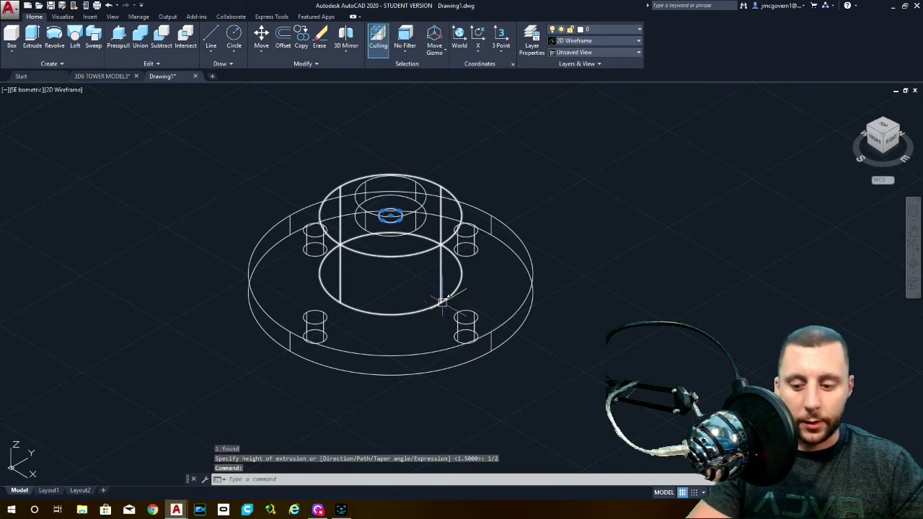
text(m)
key(Return)
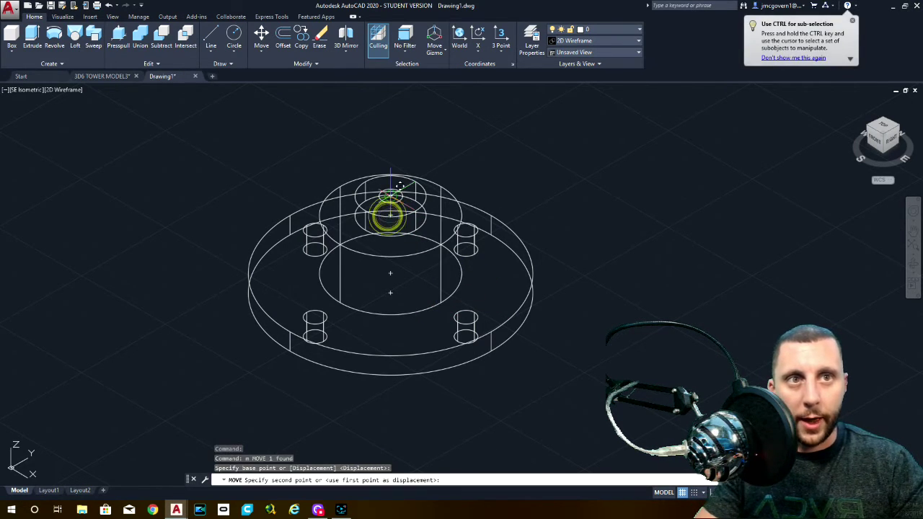
click(390, 214)
click(391, 198)
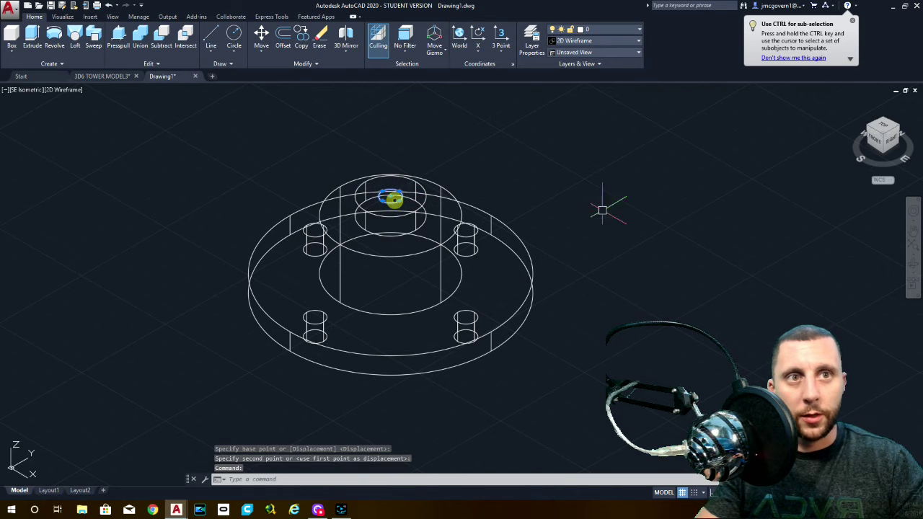
text(extrude)
key(Return)
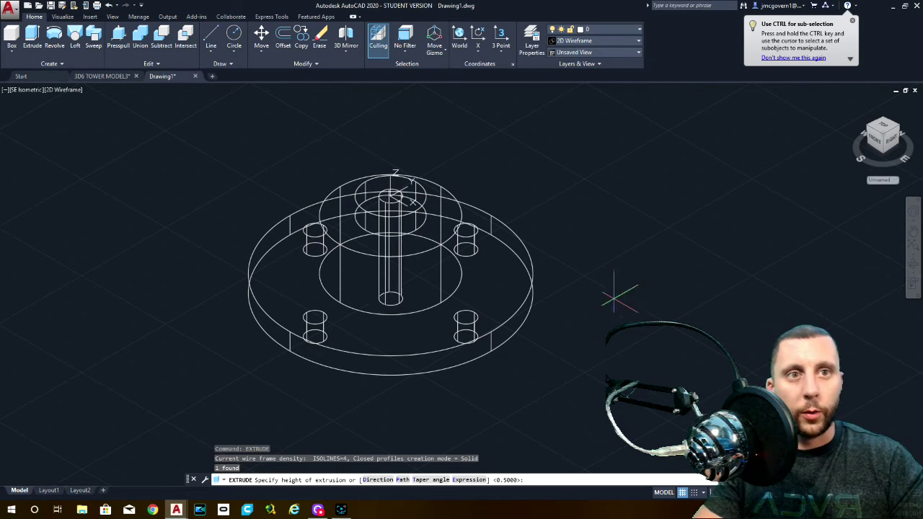
scroll(555, 338, down, 3)
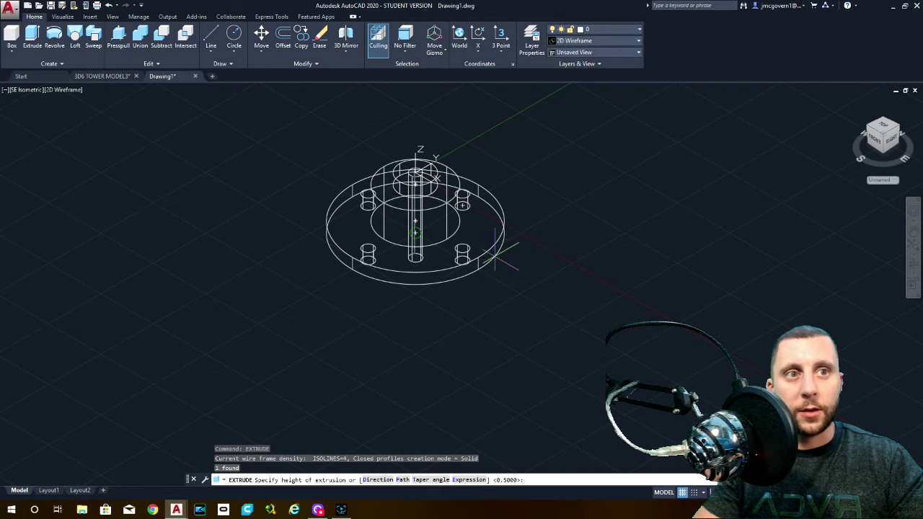
Create the long centre rod, check it from Top view, and return to southeast isometric
click(578, 400)
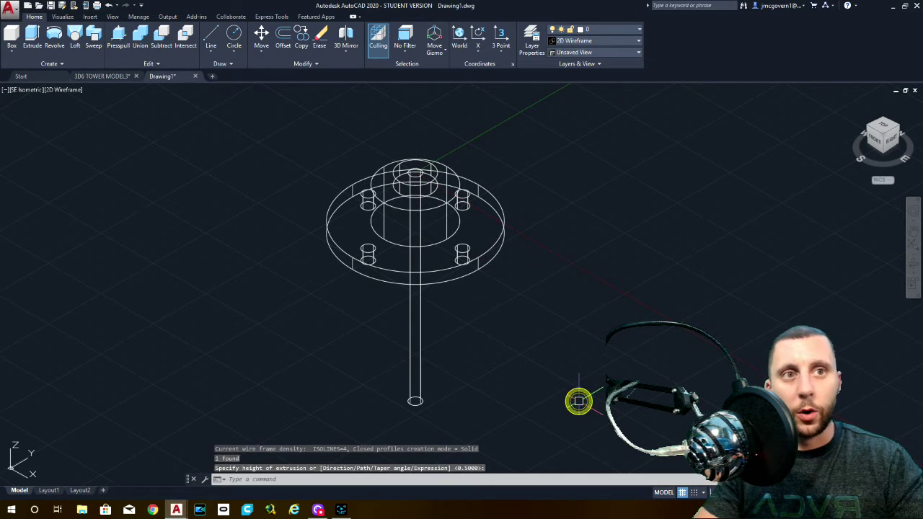
shift+middle_drag(572, 398, 504, 358)
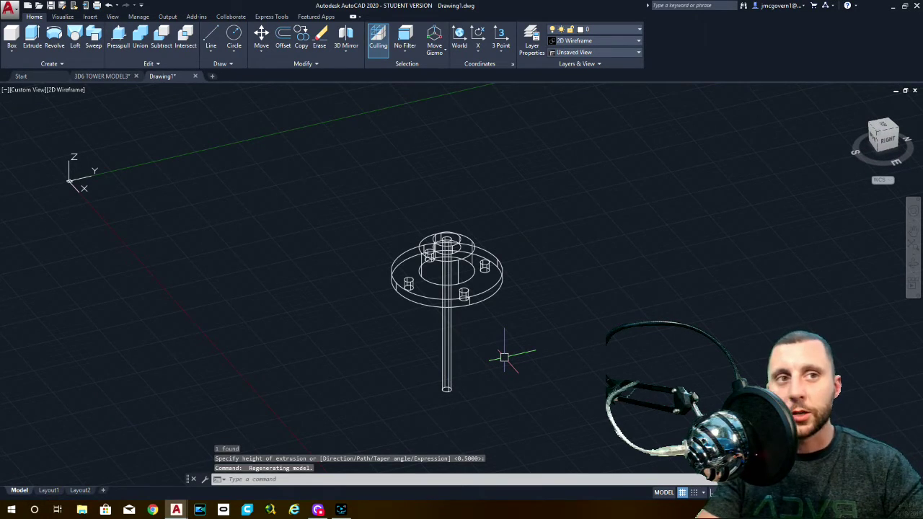
click(27, 103)
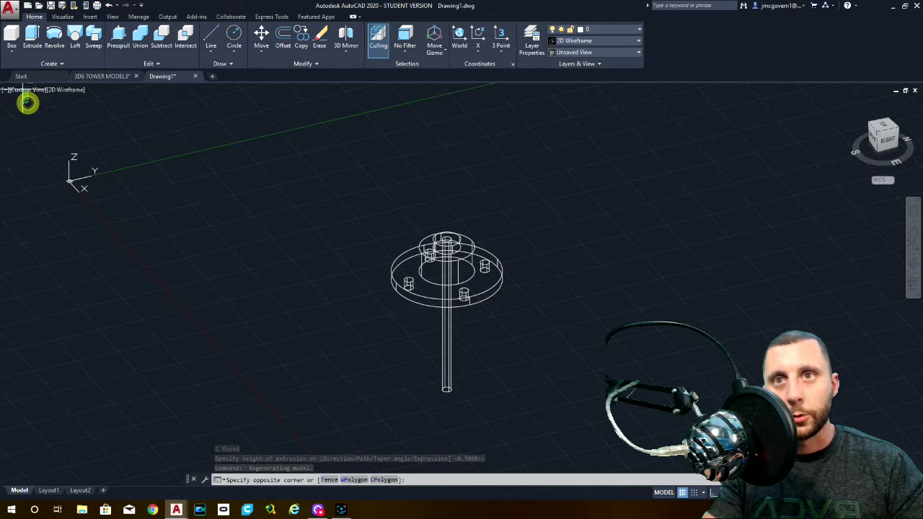
click(18, 92)
click(33, 109)
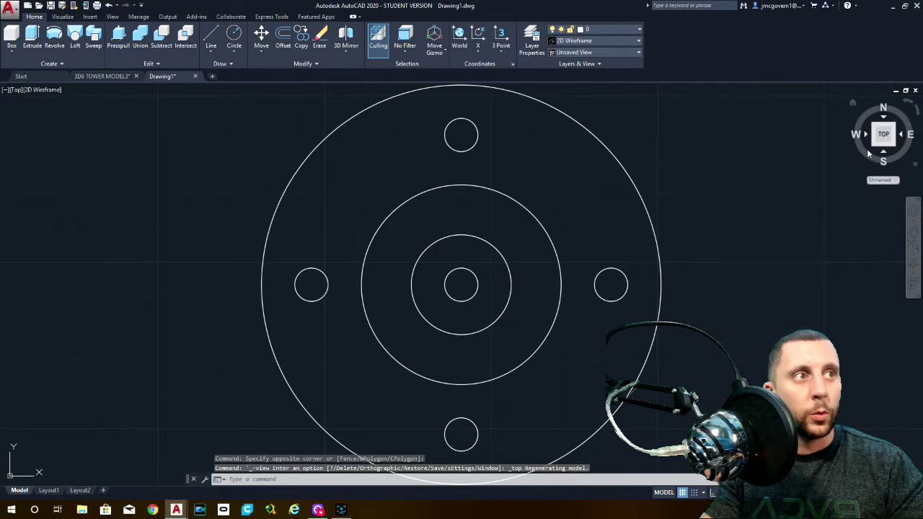
click(894, 145)
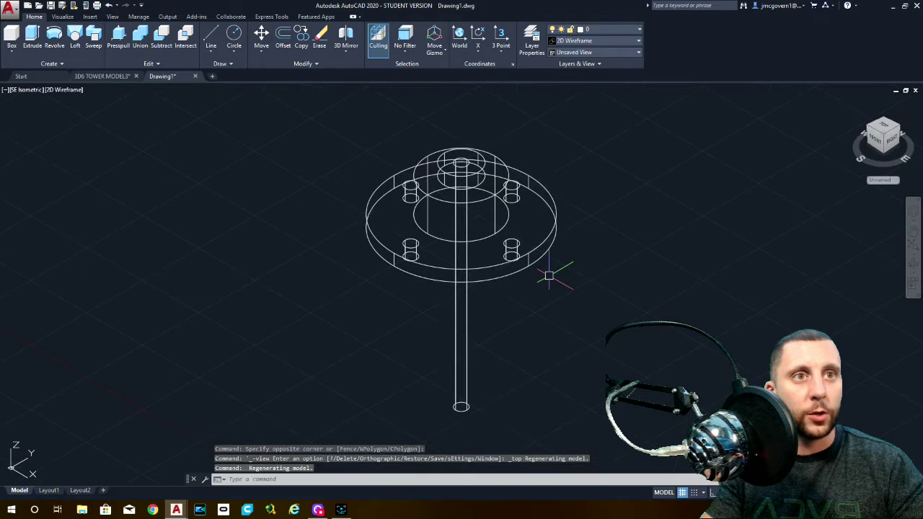
click(142, 36)
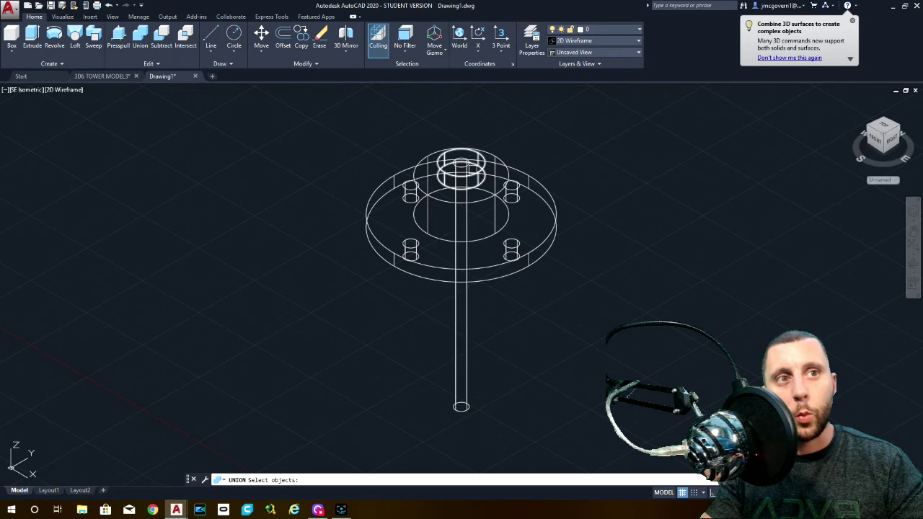
Union the base disc, hub cylinder and top boss into one solid
click(489, 265)
click(487, 242)
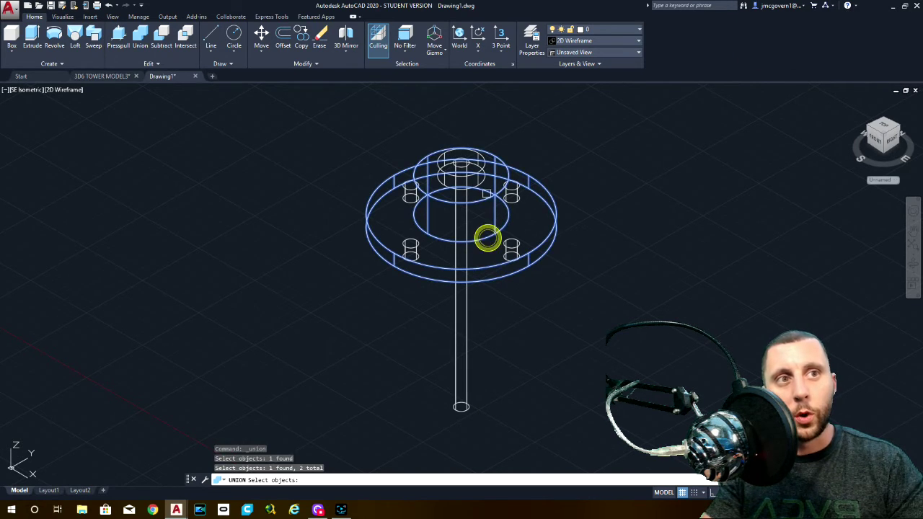
click(481, 183)
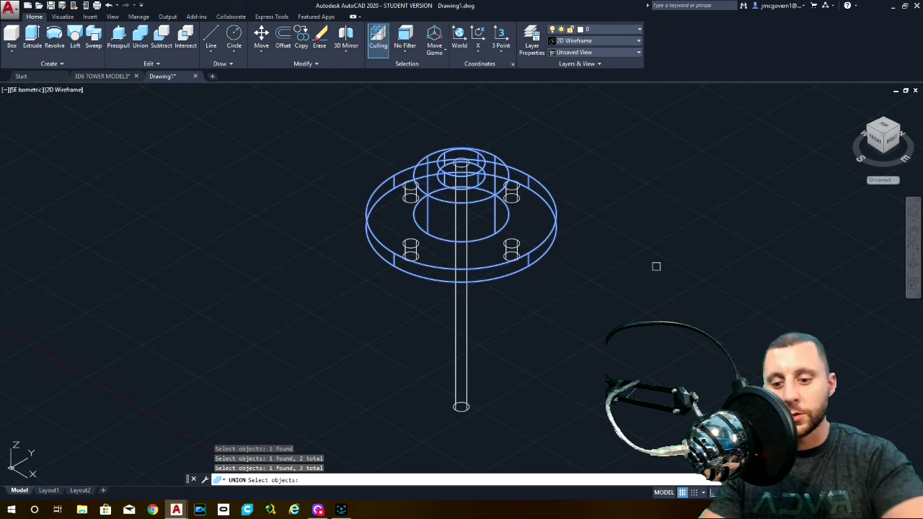
key(Return)
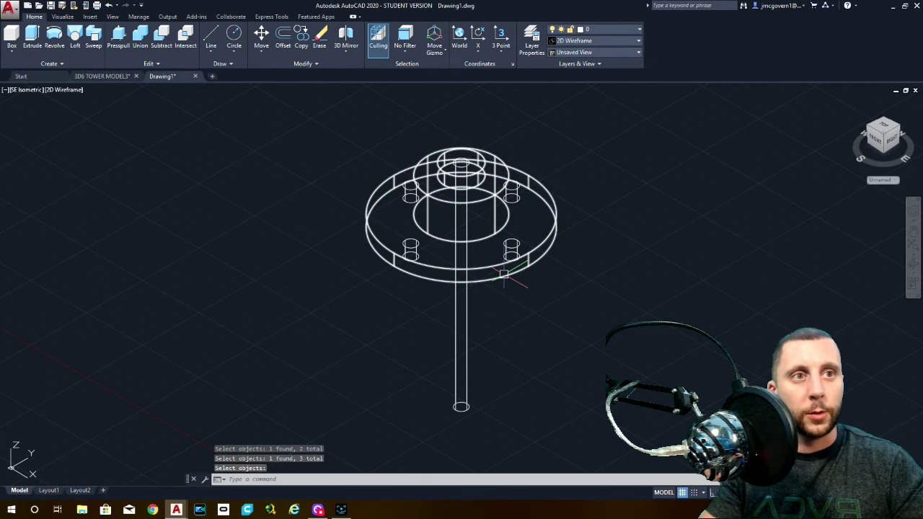
Subtract the centre rod and four bolt-hole cylinders from the flange
text(subt)
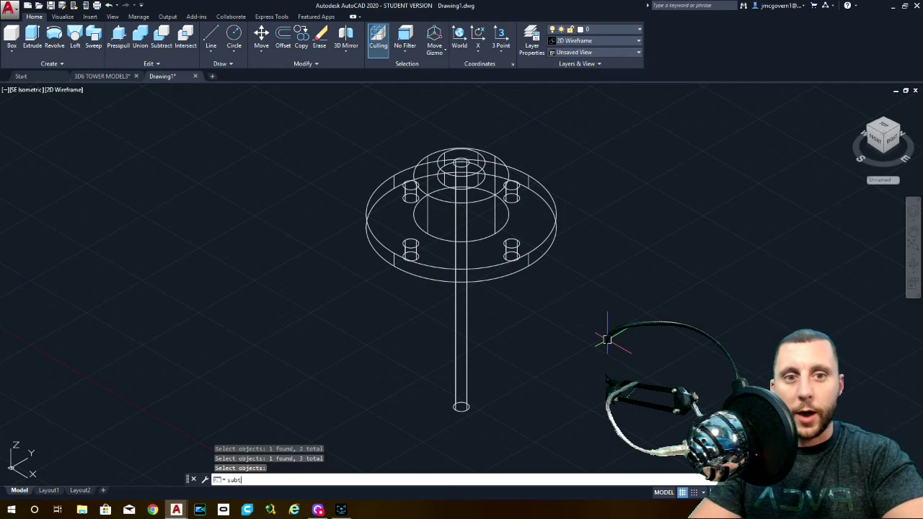
text(ra)
key(Return)
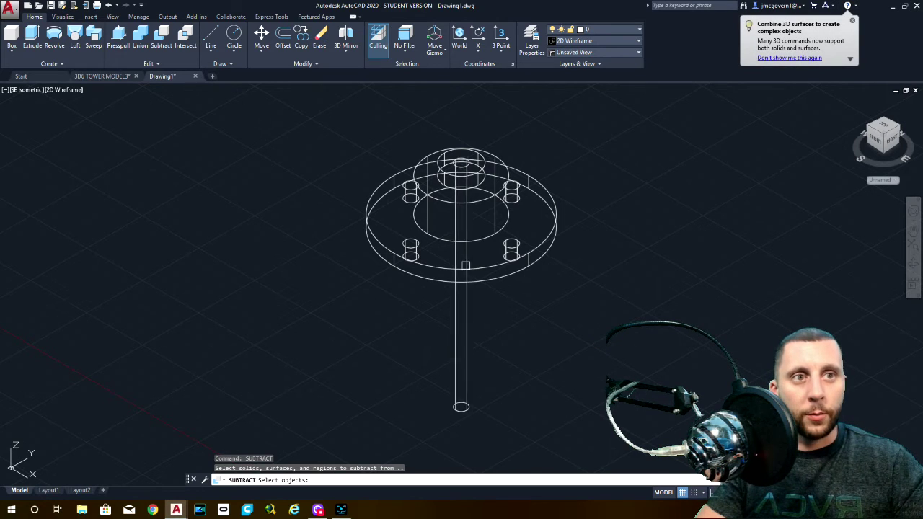
click(480, 266)
key(Return)
click(488, 310)
click(447, 334)
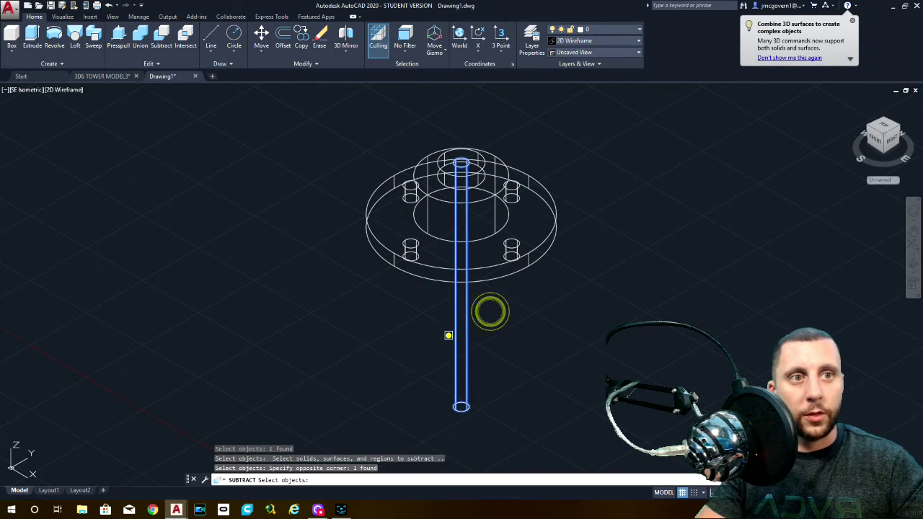
click(513, 248)
click(518, 190)
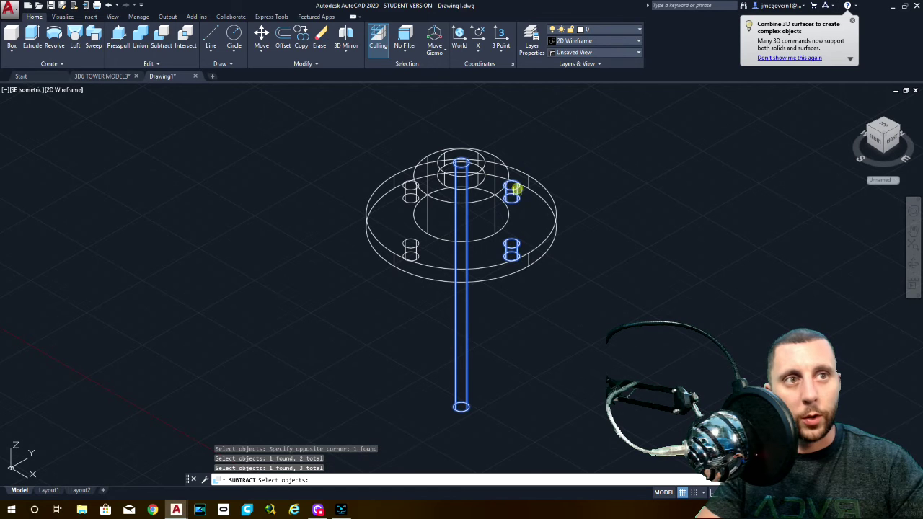
click(411, 190)
click(410, 243)
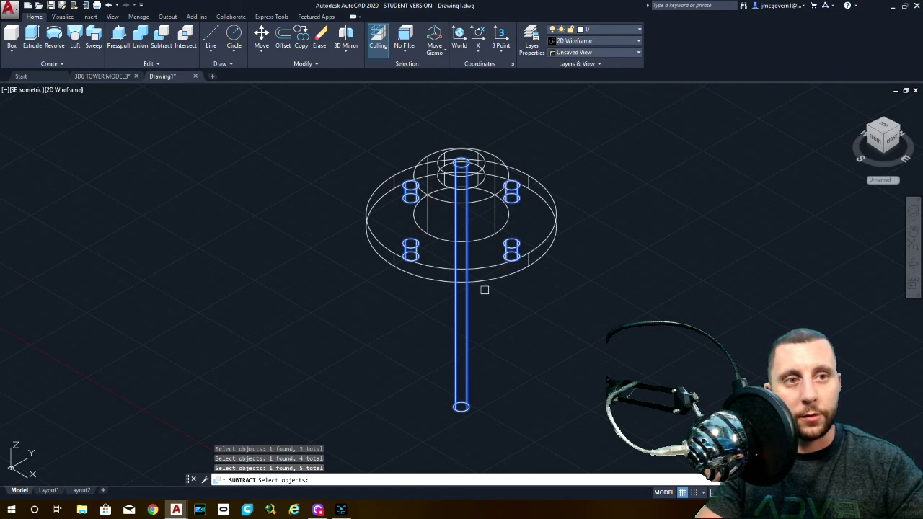
key(Return)
click(62, 92)
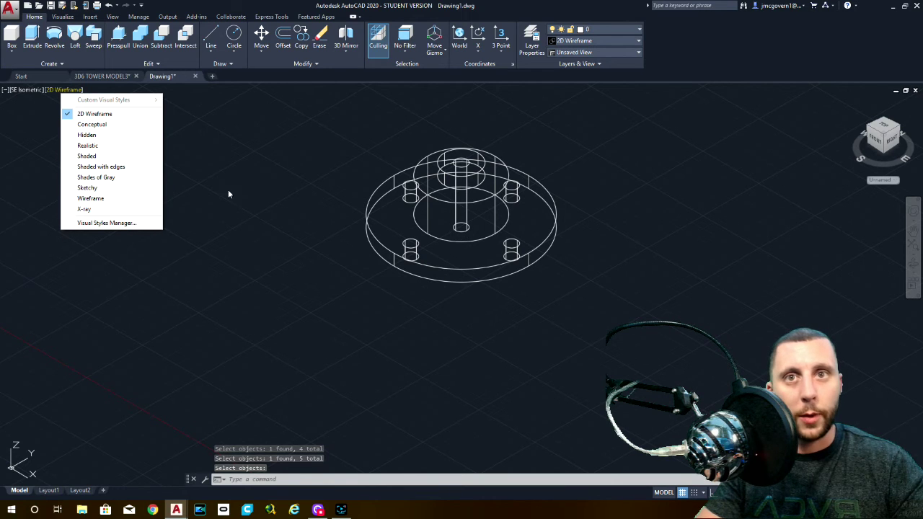
Shade the model in Conceptual style and orbit to a lower side angle
click(90, 124)
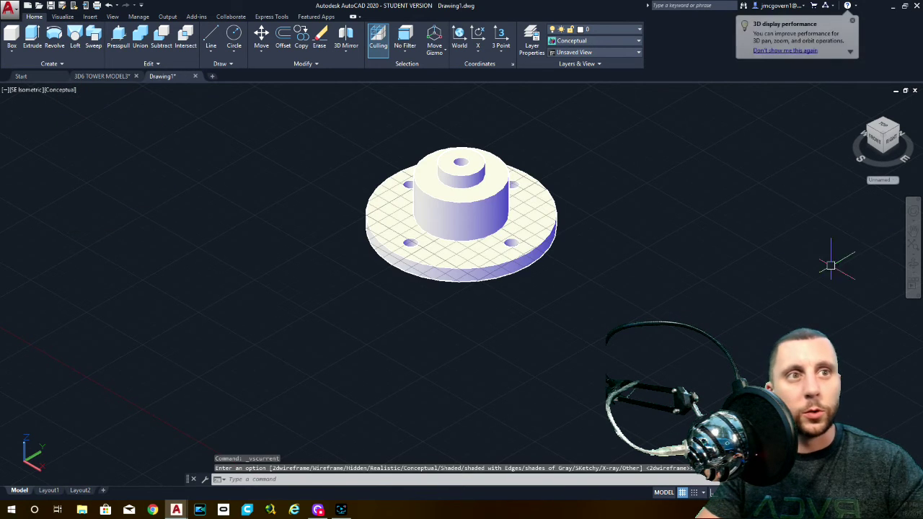
click(913, 268)
drag(598, 330, 545, 336)
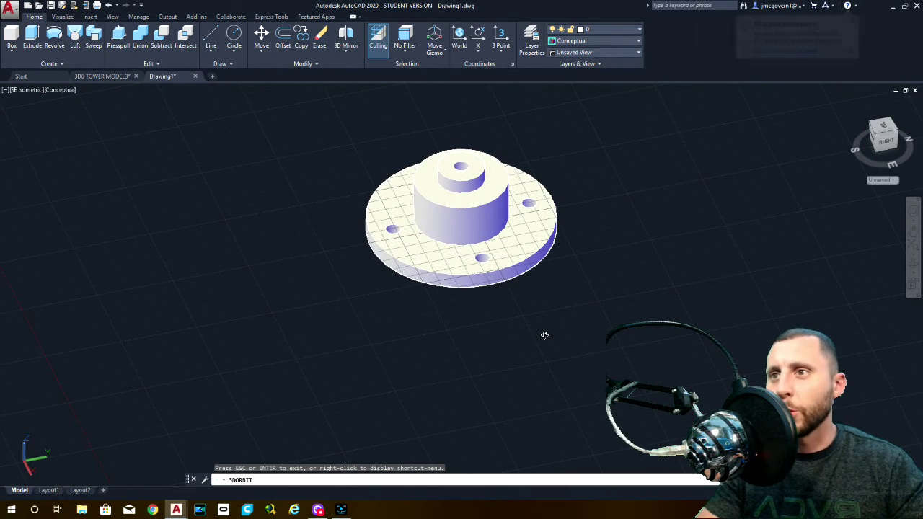
drag(99, 120, 98, 121)
key(Escape)
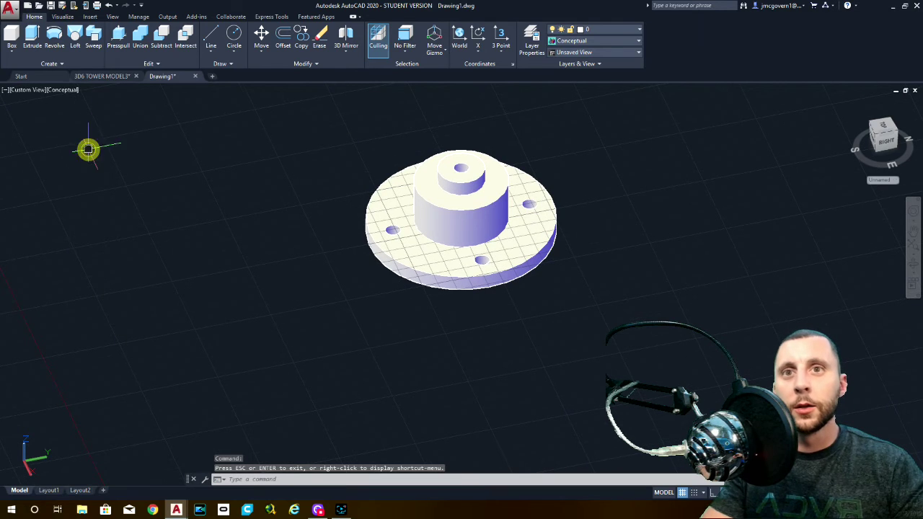
Switch to the Hidden visual style and the Top view
click(64, 90)
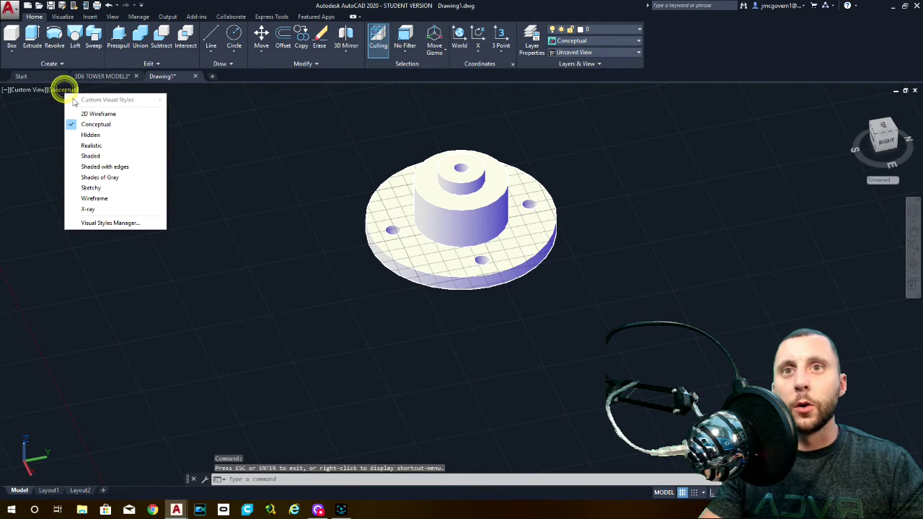
click(94, 135)
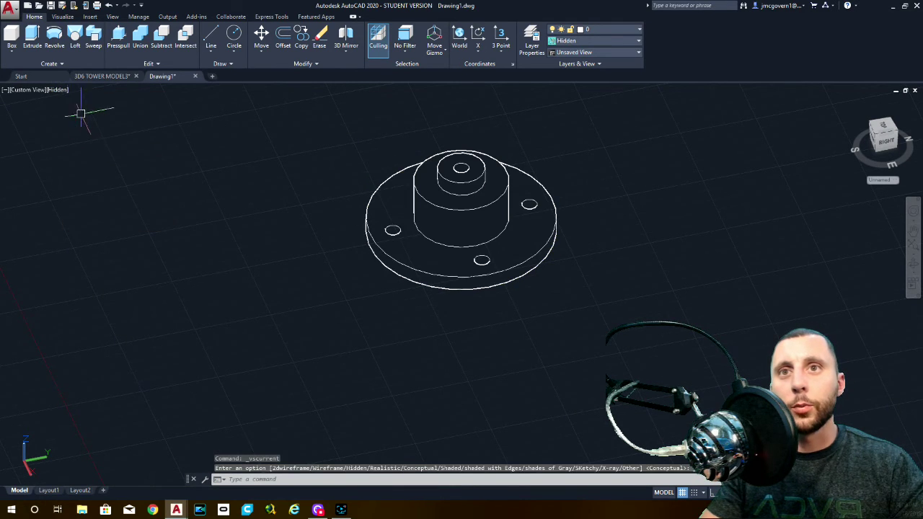
click(33, 90)
click(51, 111)
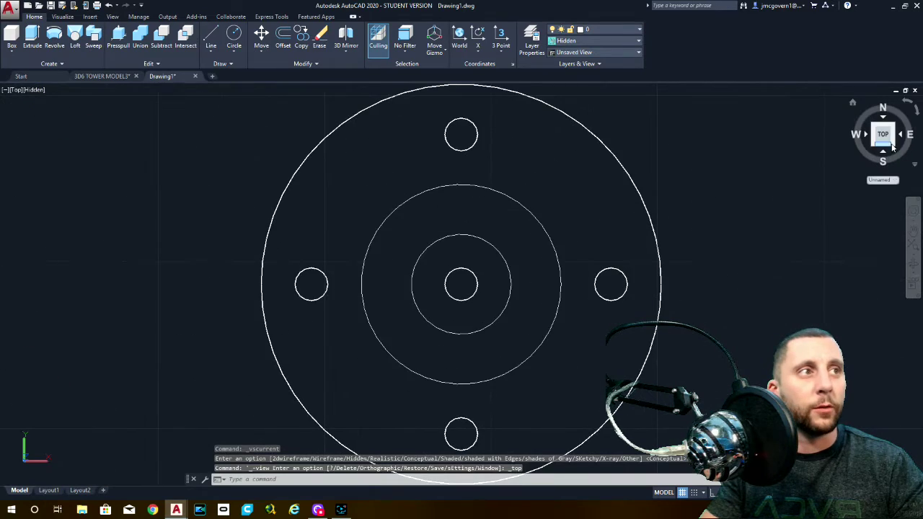
Return to the SE Isometric view to show the finished flange with its bore and bolt holes
click(892, 150)
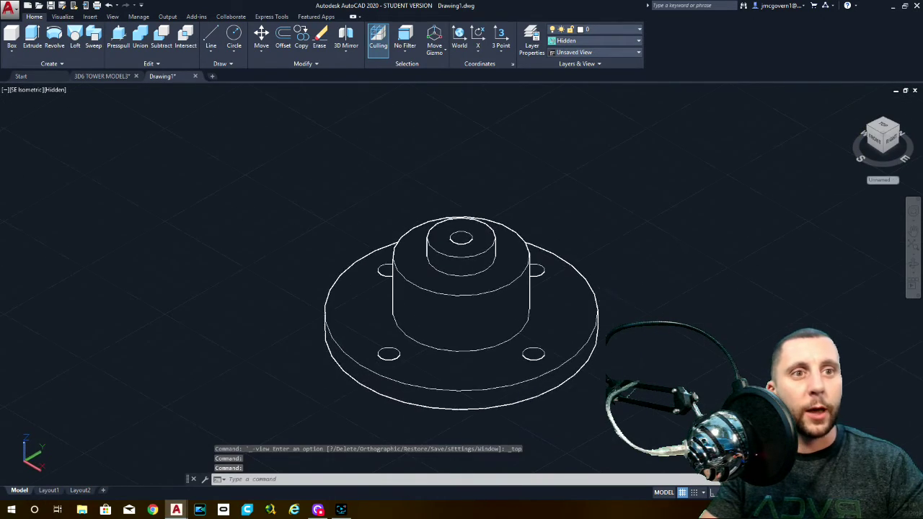